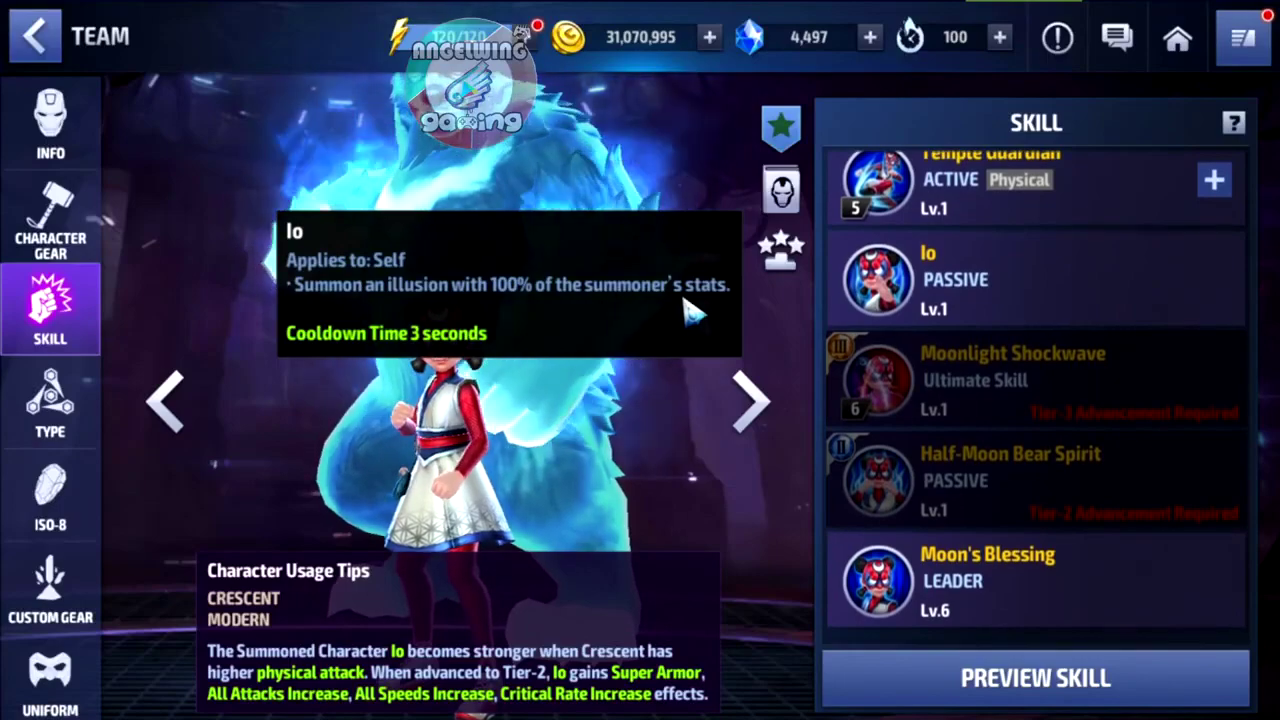
# View Crescent's full hero details with all attack, defense and debuff stats, and close them.
pyautogui.click(50, 125)
pyautogui.click(1155, 242)
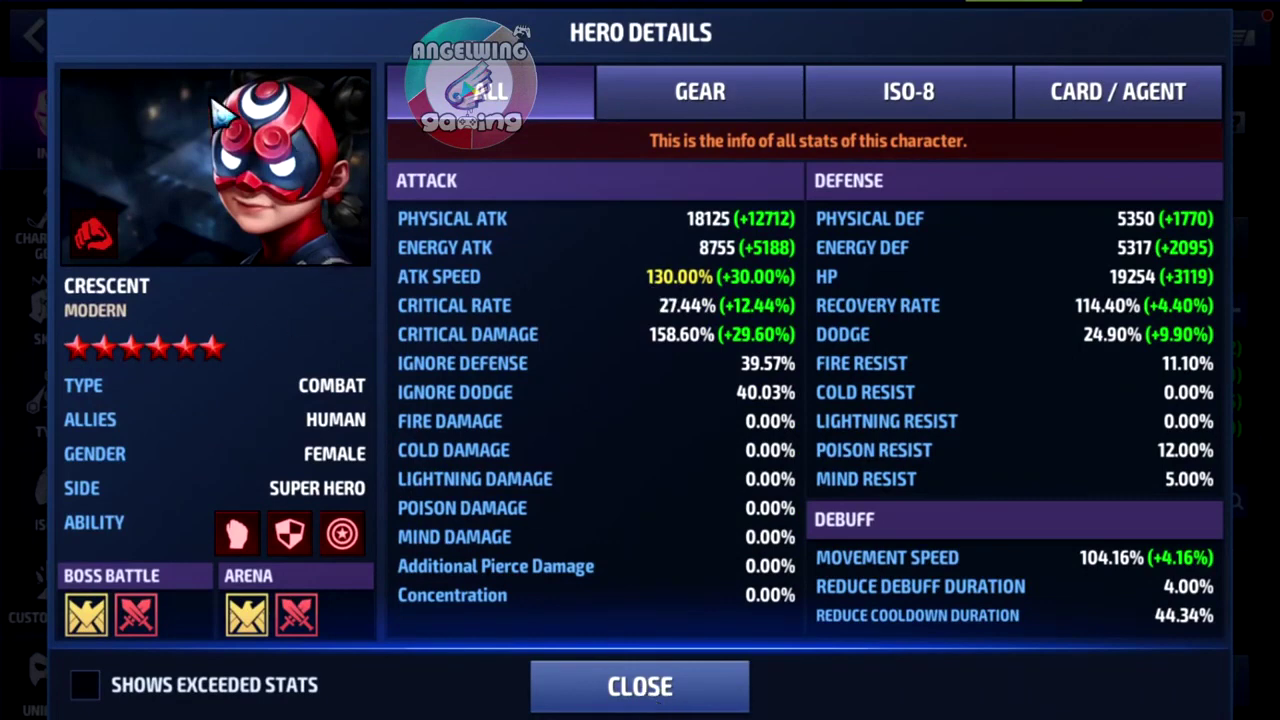
pyautogui.click(630, 700)
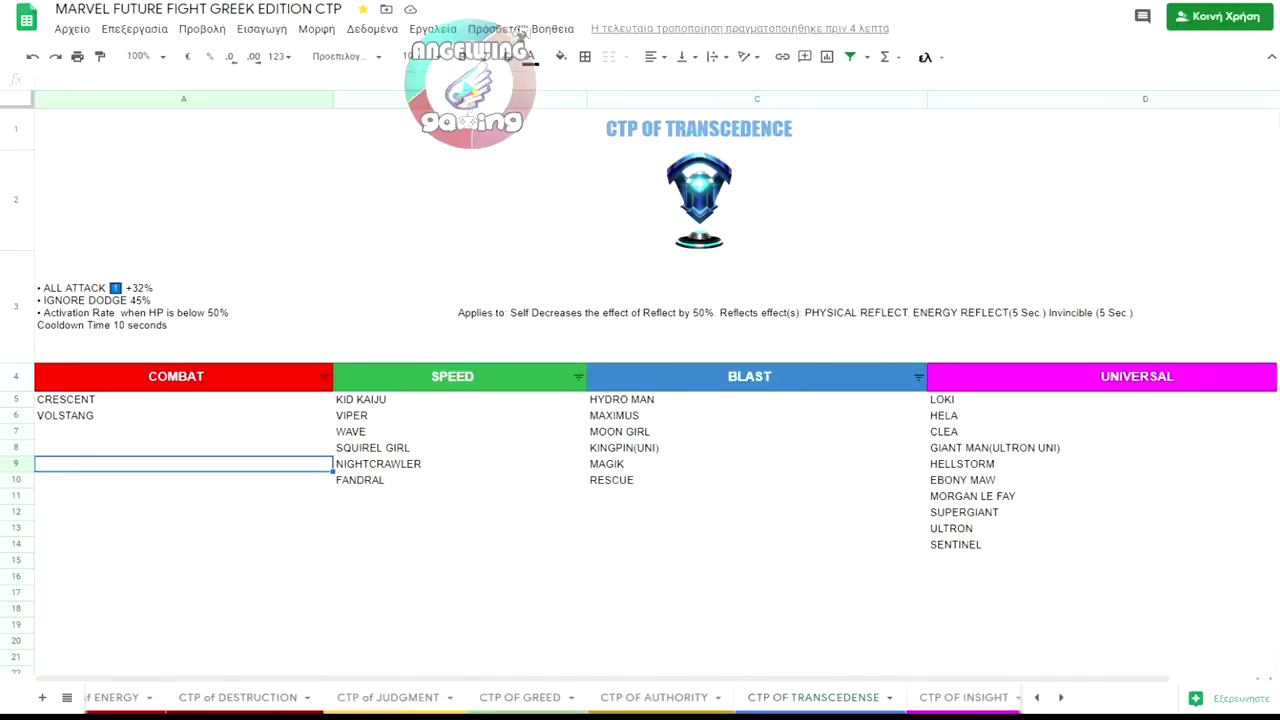
# In the Google Sheets CTP OF TRANSCEDENSE sheet, put the "Applies to: Self" text on its own line in the row 3 description.
pyautogui.click(57, 485)
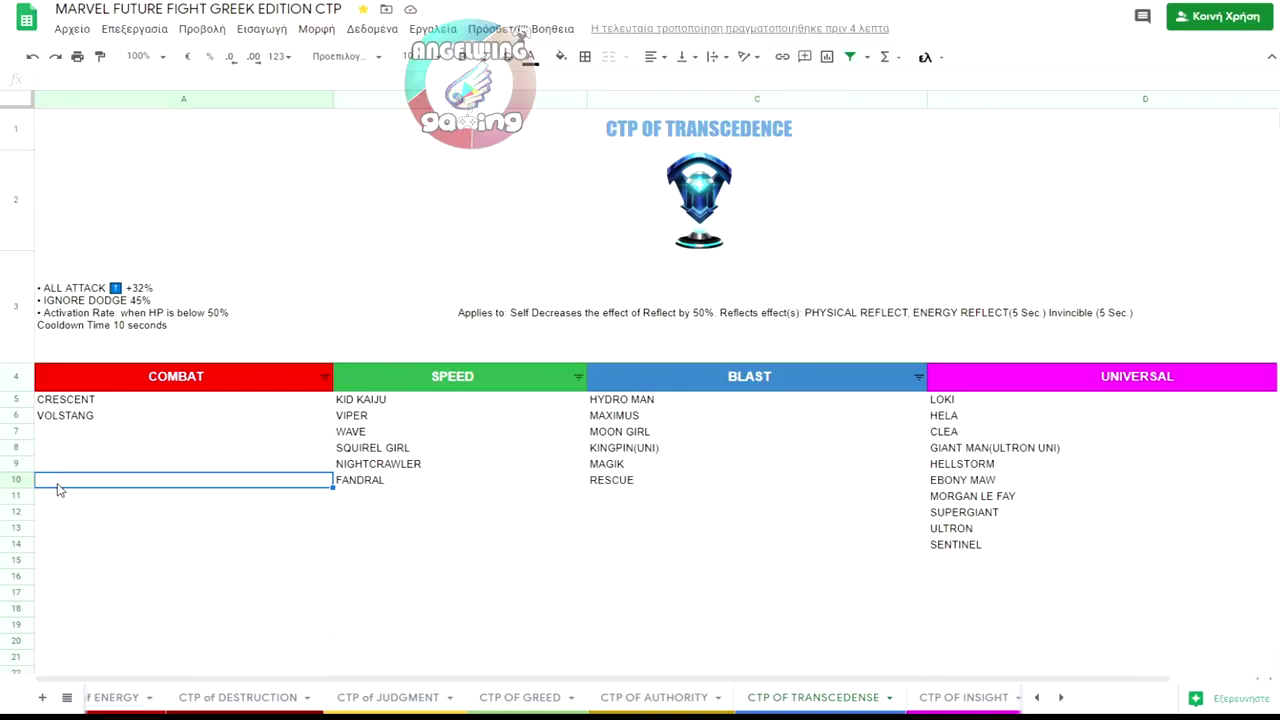
pyautogui.click(314, 280)
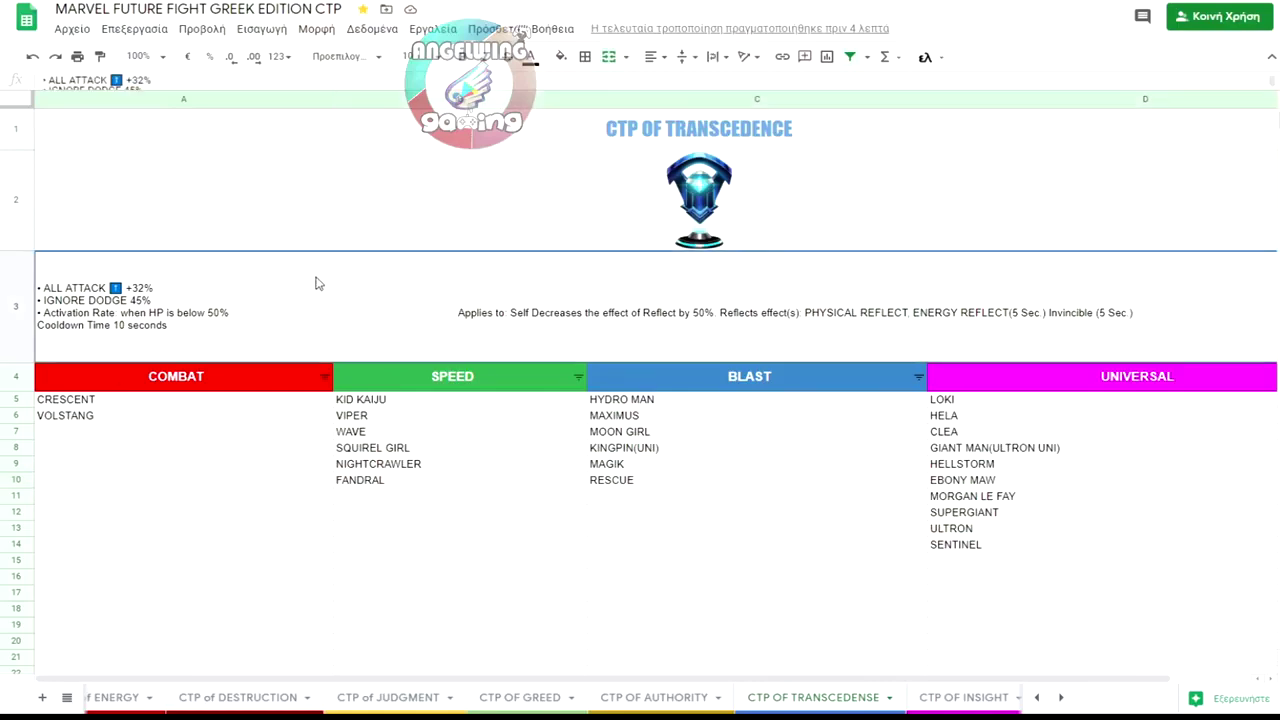
pyautogui.doubleClick(340, 292)
pyautogui.moveTo(446, 283); pyautogui.dragTo(225, 284)
pyautogui.hotkey('ctrl', 'Return')
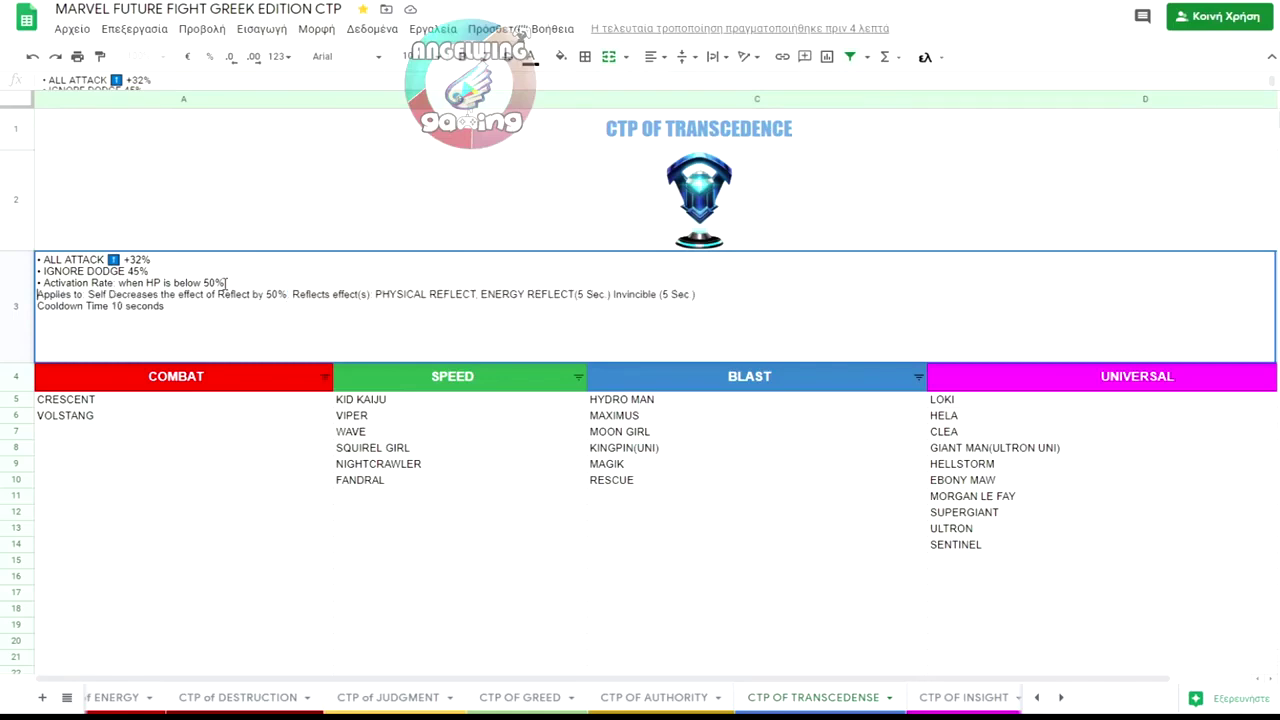
pyautogui.click(228, 426)
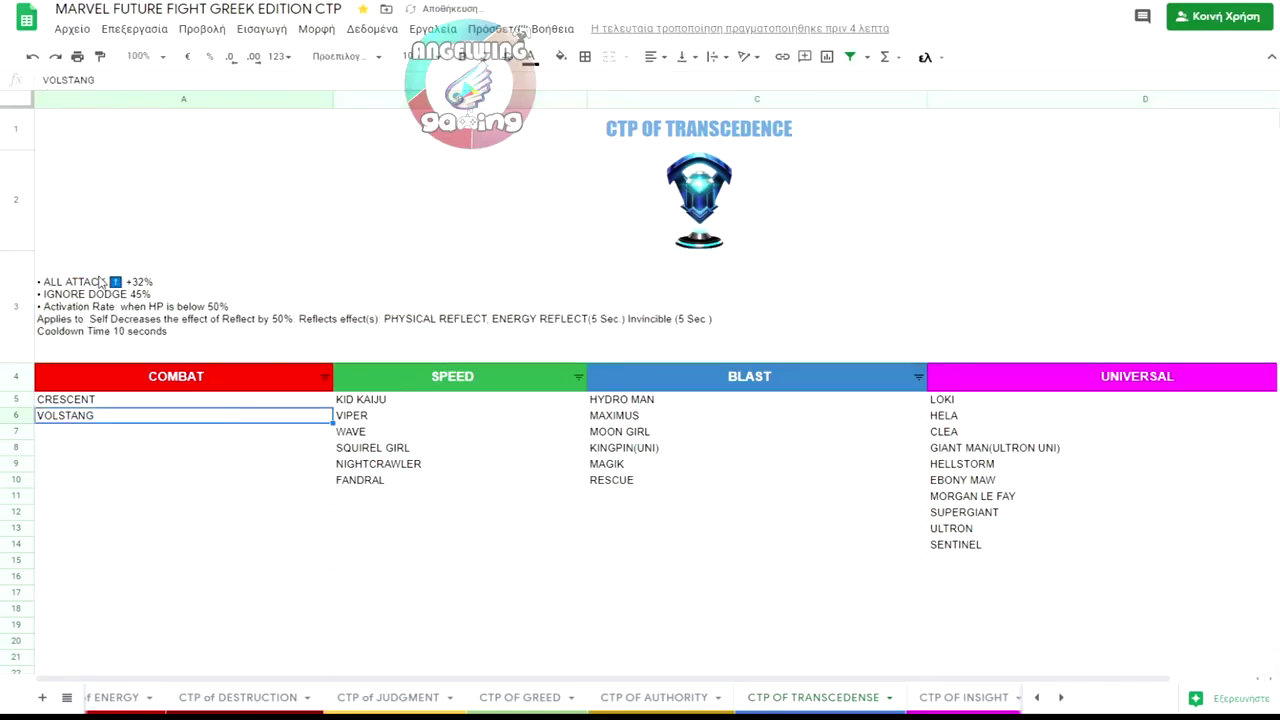
pyautogui.click(740, 323)
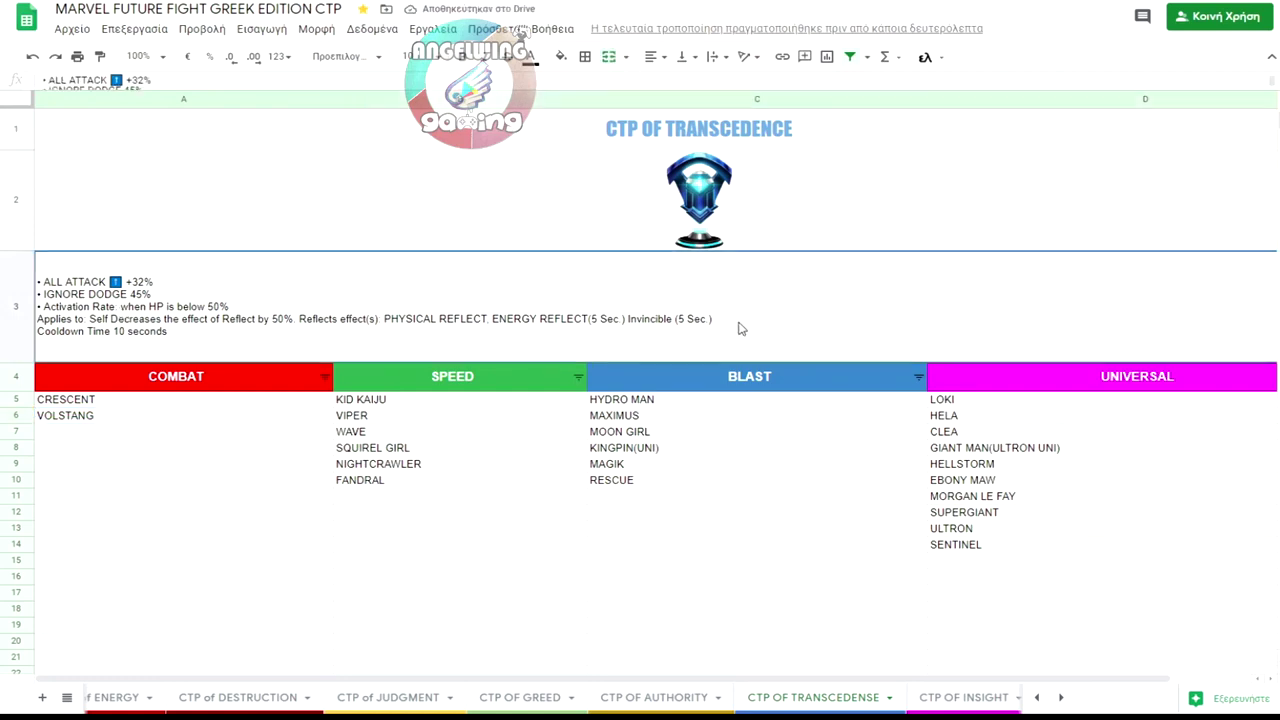
pyautogui.doubleClick(757, 323)
pyautogui.hotkey('shift', 'Return')
pyautogui.press('BackSpace')
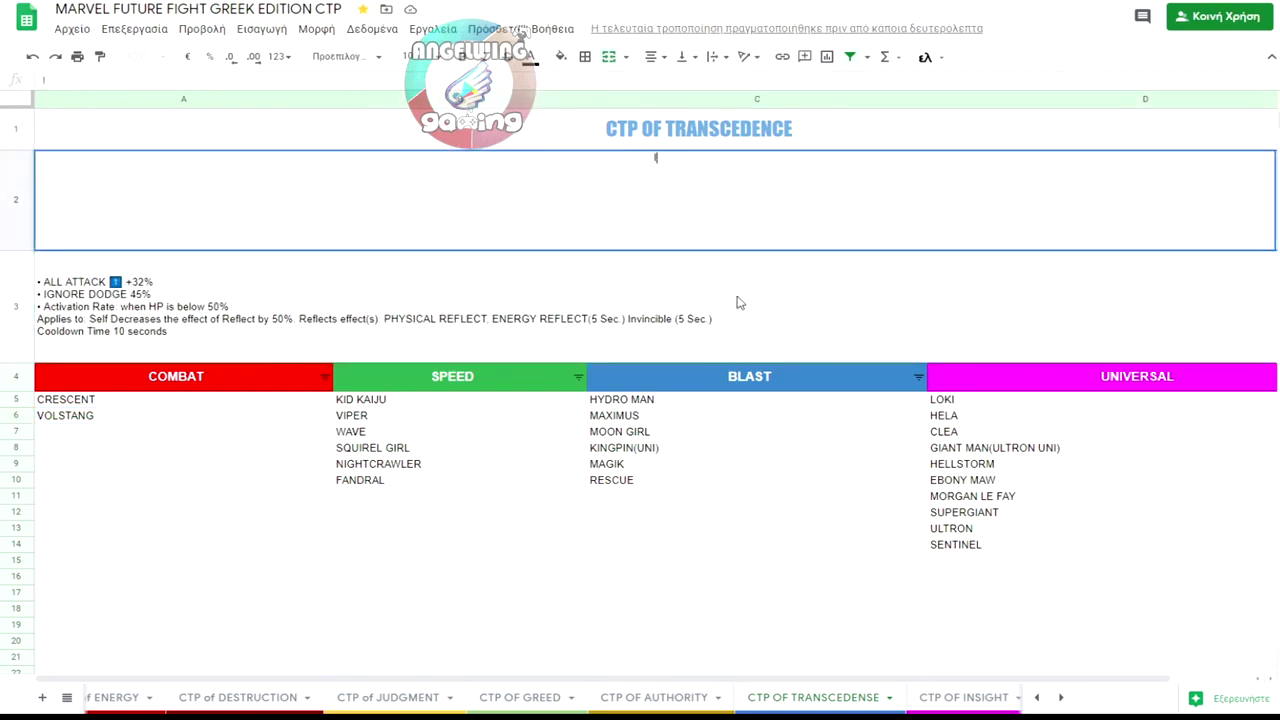
pyautogui.press('Escape')
pyautogui.click(744, 311)
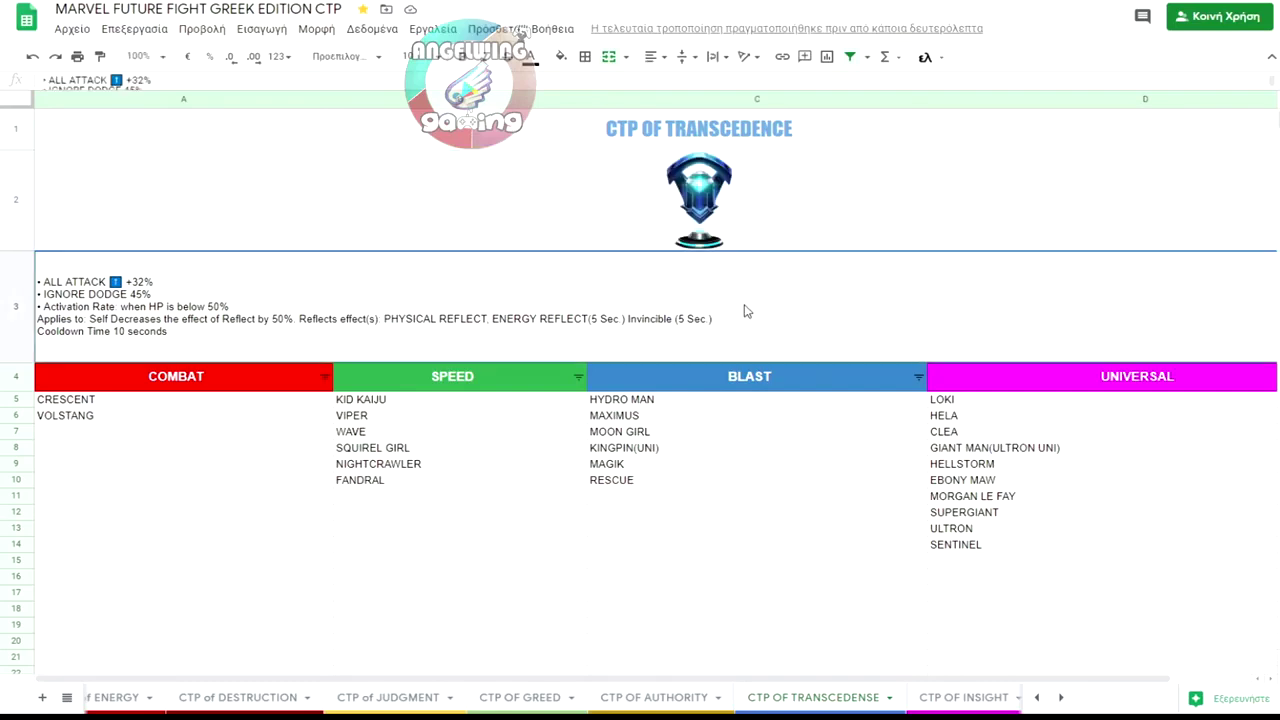
pyautogui.press('Return')
pyautogui.hotkey('shift', 'Return')
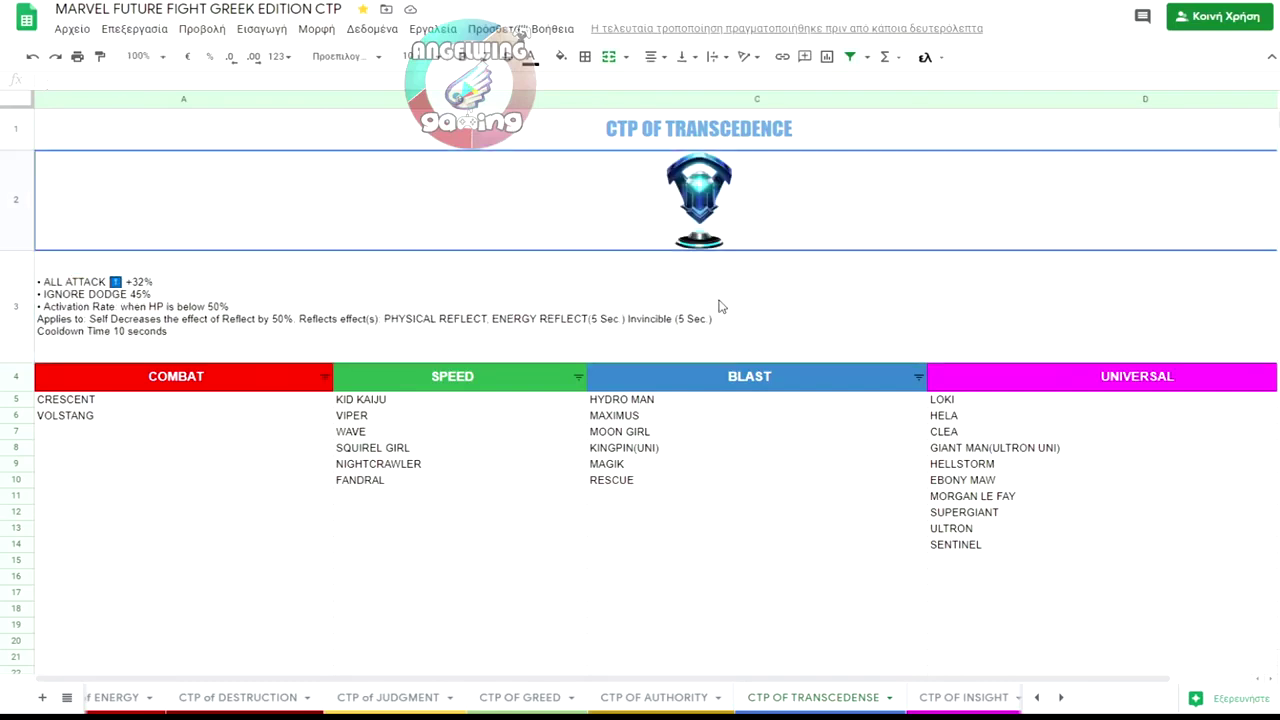
pyautogui.write('invi')
pyautogui.press('BackSpace')
pyautogui.press('BackSpace')
pyautogui.press('Escape')
# Move "Invincible (5 Sec.)" onto its own line in the row 3 effect description.
pyautogui.click(720, 306)
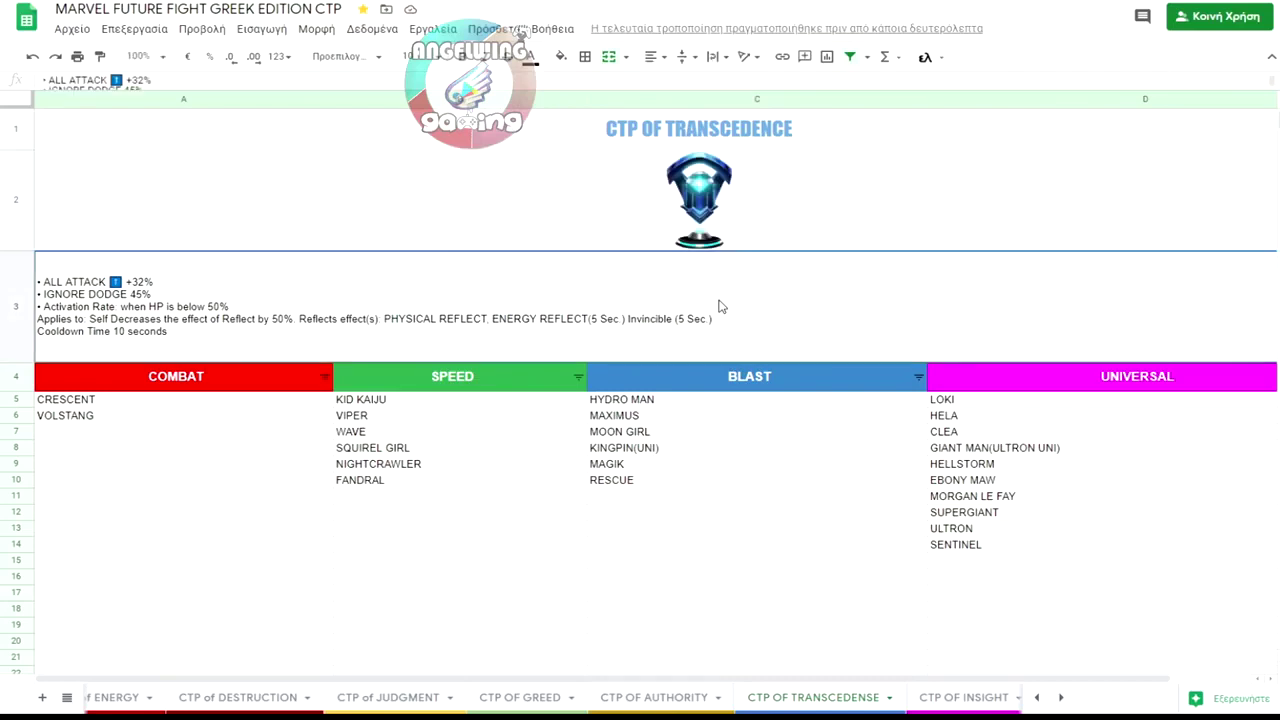
pyautogui.doubleClick(634, 318)
pyautogui.click(613, 294)
pyautogui.hotkey('ctrl', 'Return')
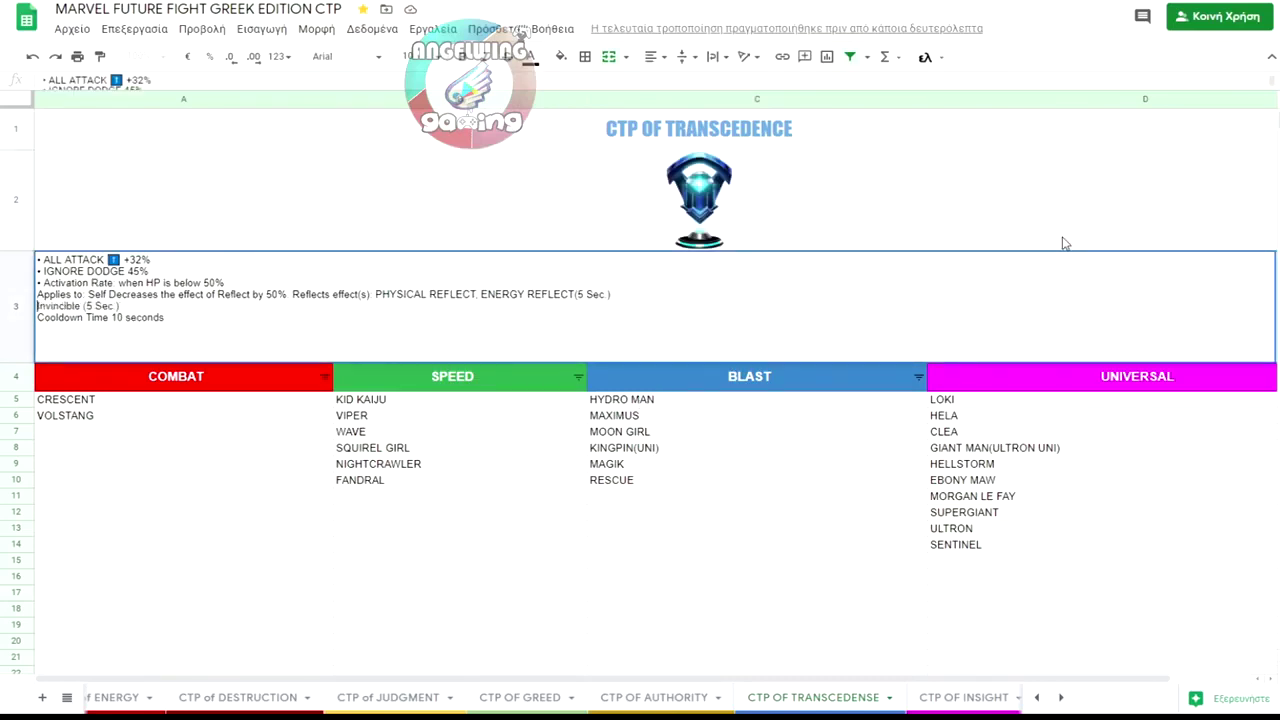
pyautogui.click(856, 403)
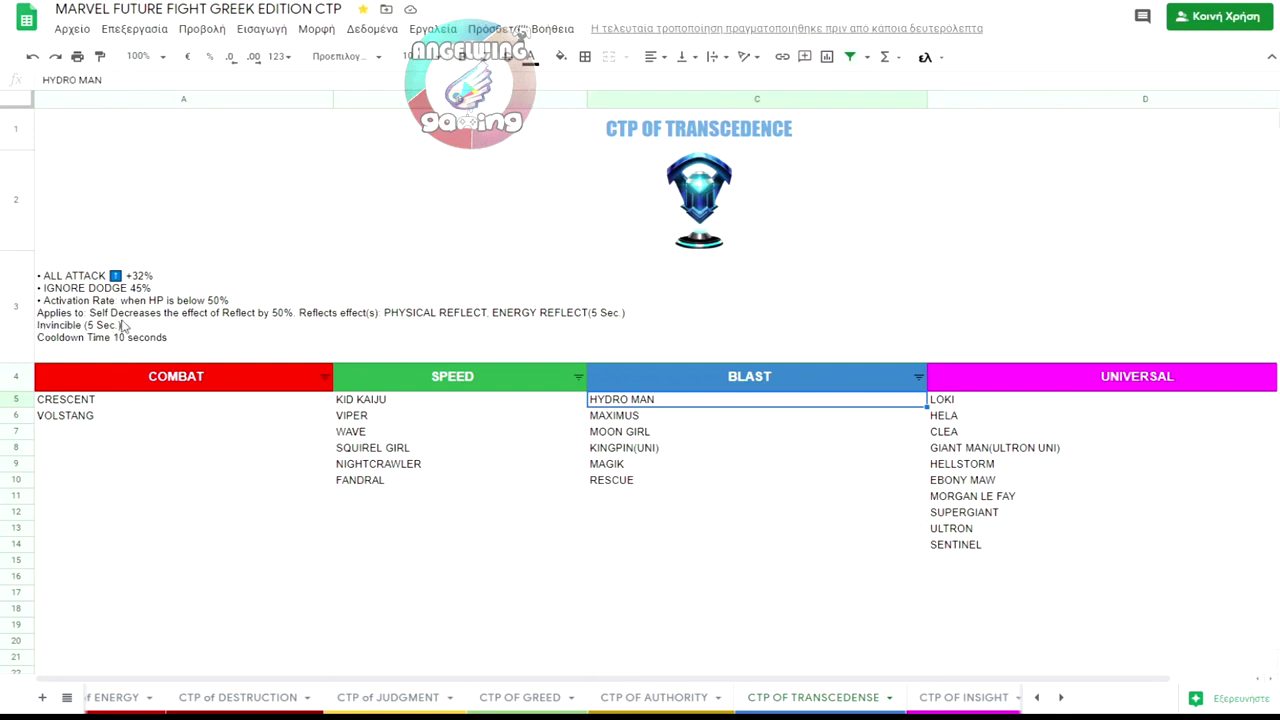
# Examine the effect description and the suitable characters in the COMBAT and SPEED columns, from CRESCENT to WAVE.
pyautogui.click(272, 322)
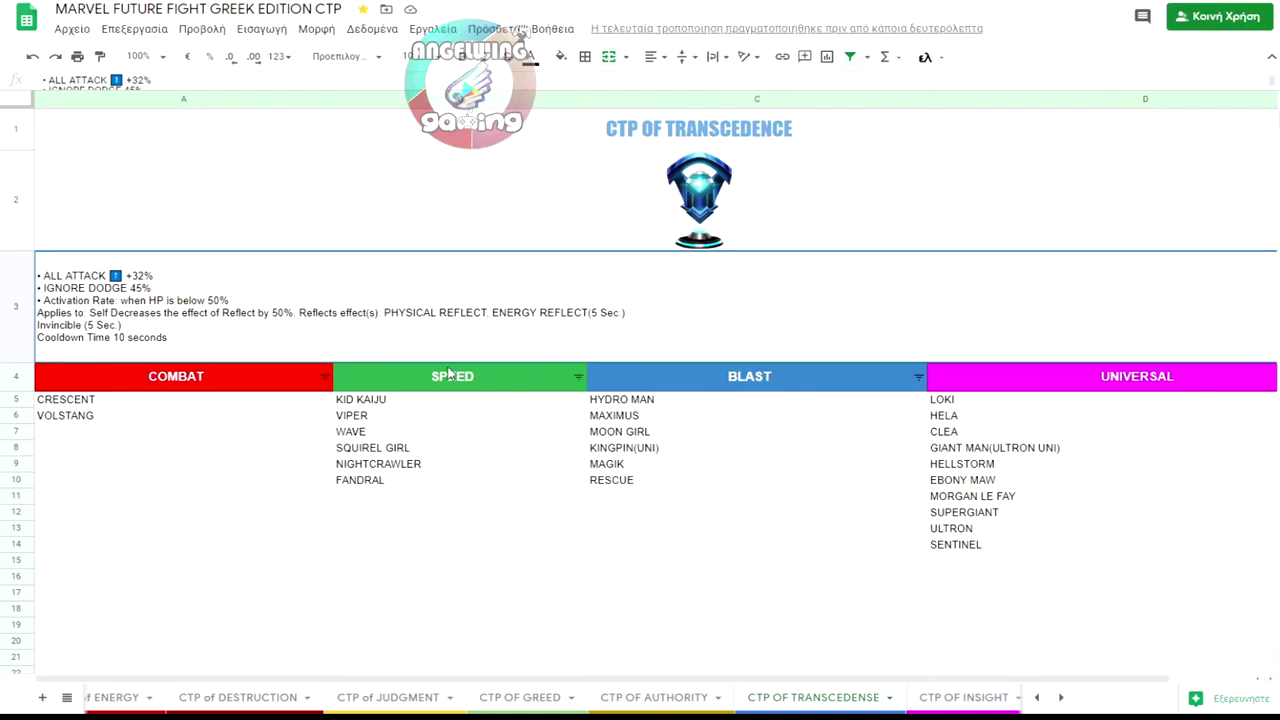
pyautogui.click(89, 404)
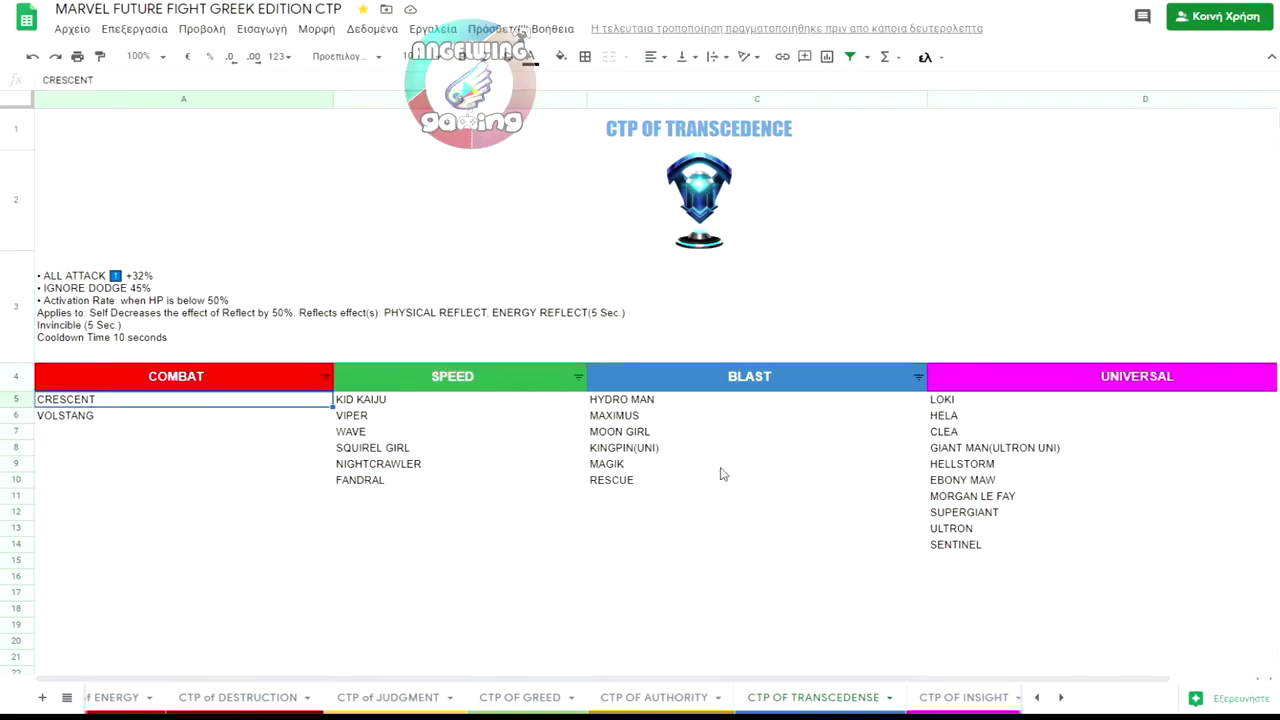
pyautogui.moveTo(993, 548); pyautogui.dragTo(195, 404)
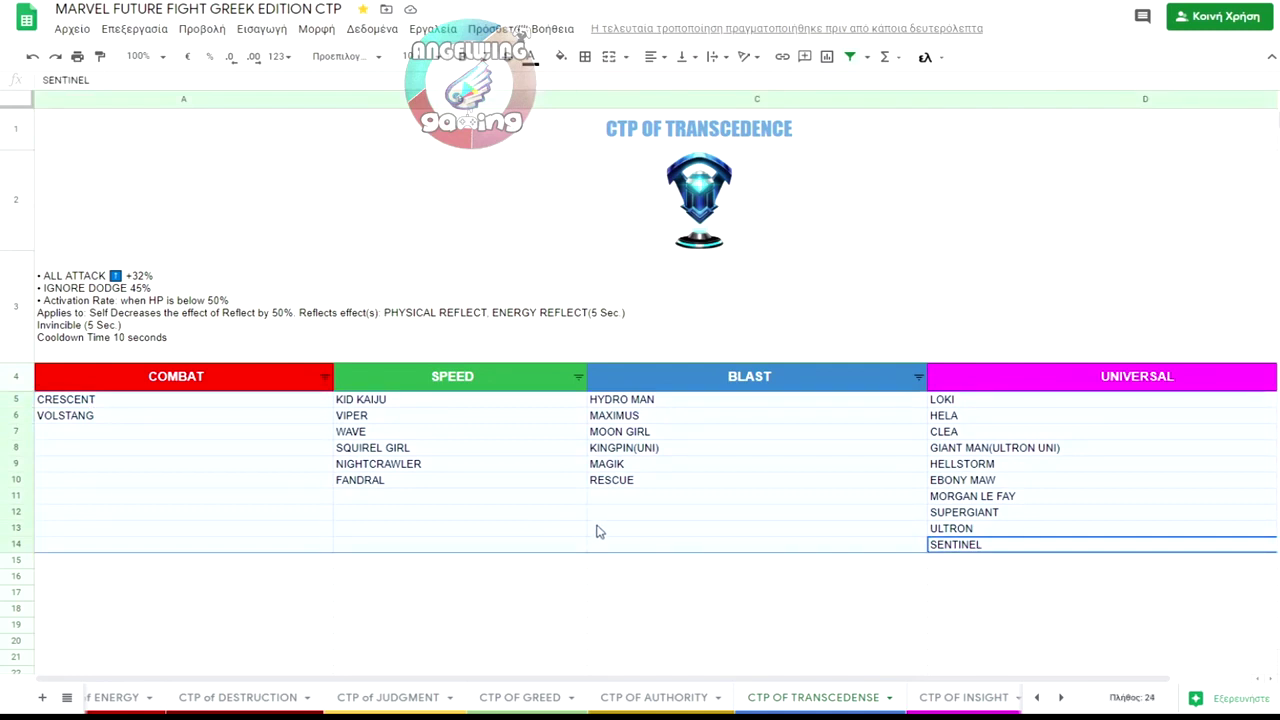
pyautogui.click(328, 484)
pyautogui.moveTo(143, 395); pyautogui.dragTo(1037, 543)
pyautogui.click(342, 433)
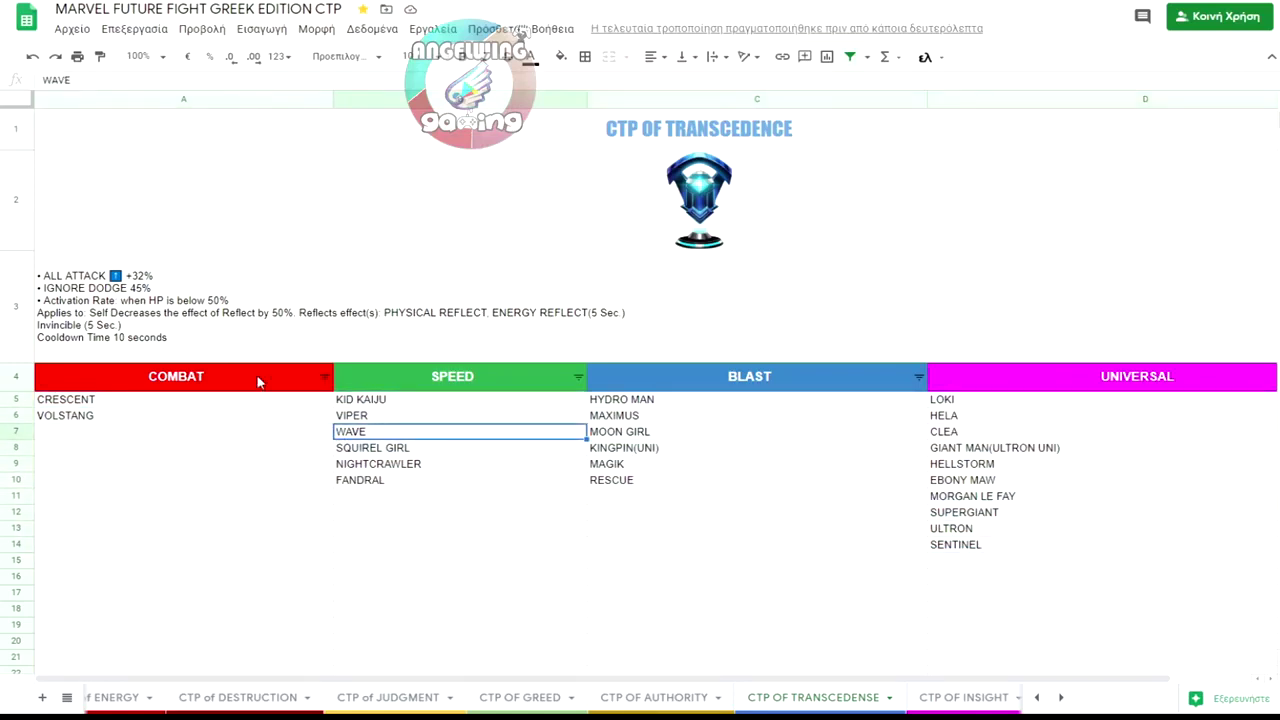
pyautogui.click(75, 415)
pyautogui.click(80, 398)
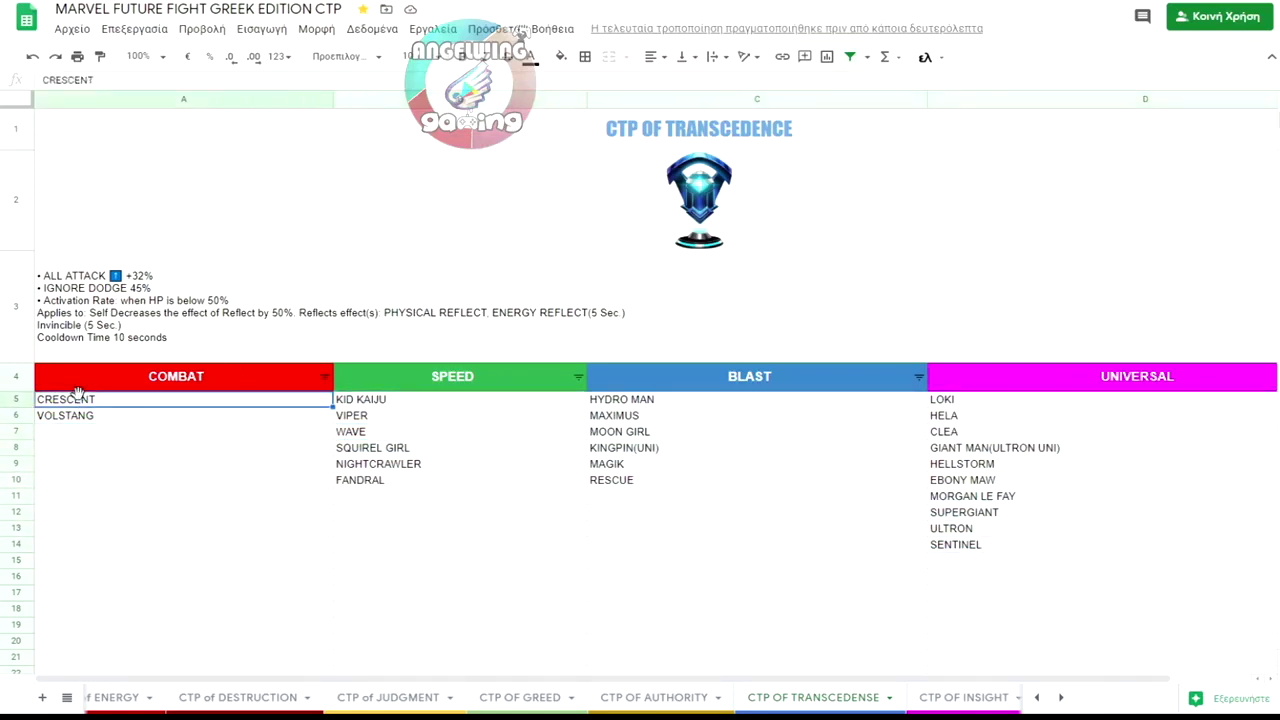
pyautogui.click(386, 401)
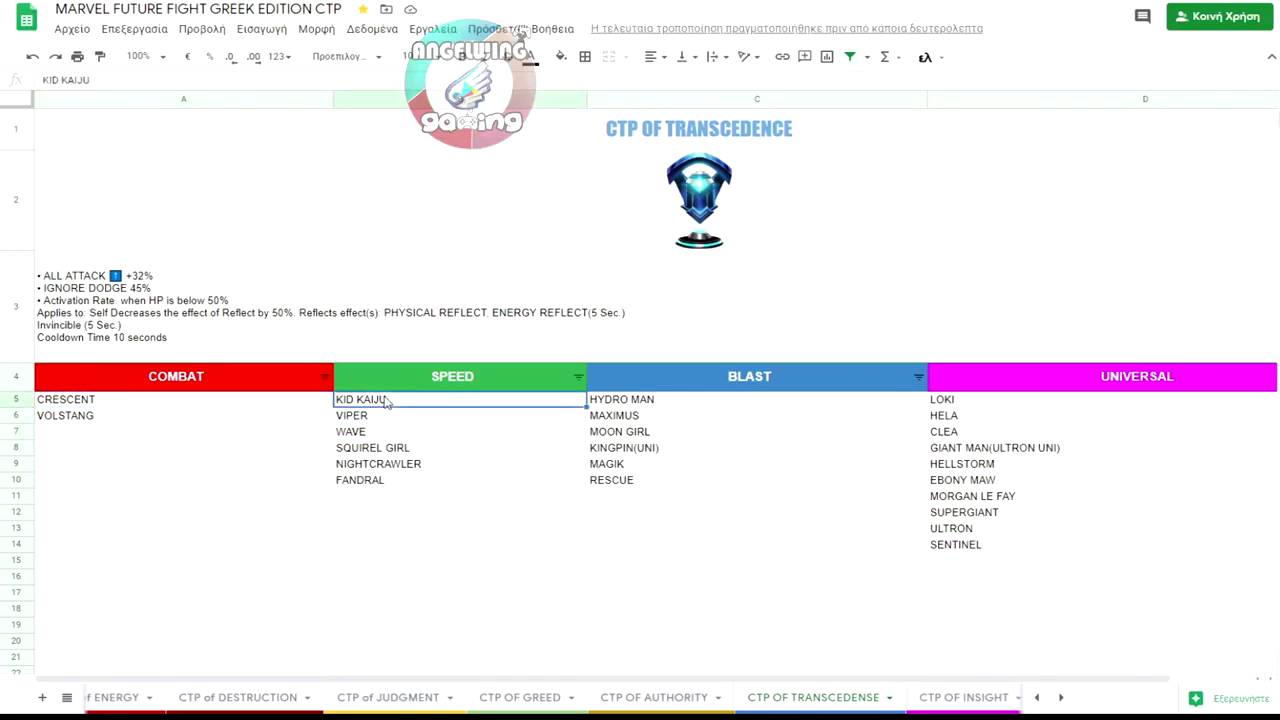
pyautogui.click(378, 421)
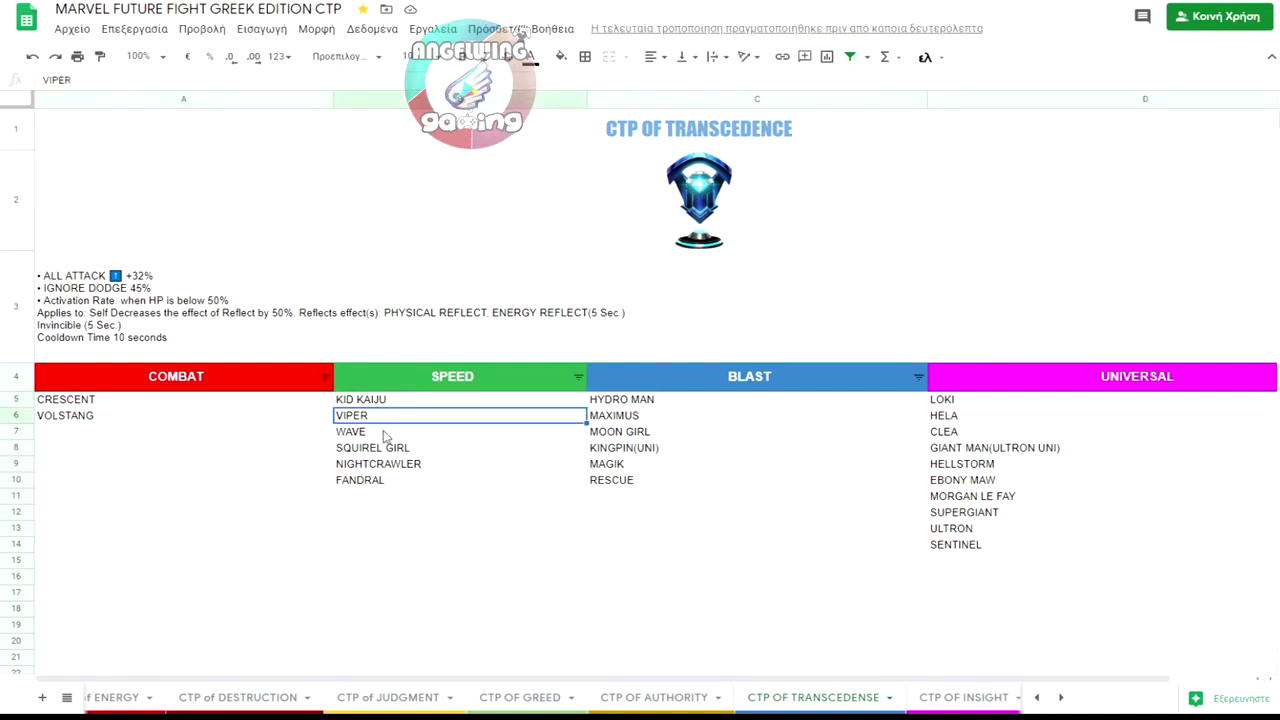
pyautogui.click(384, 434)
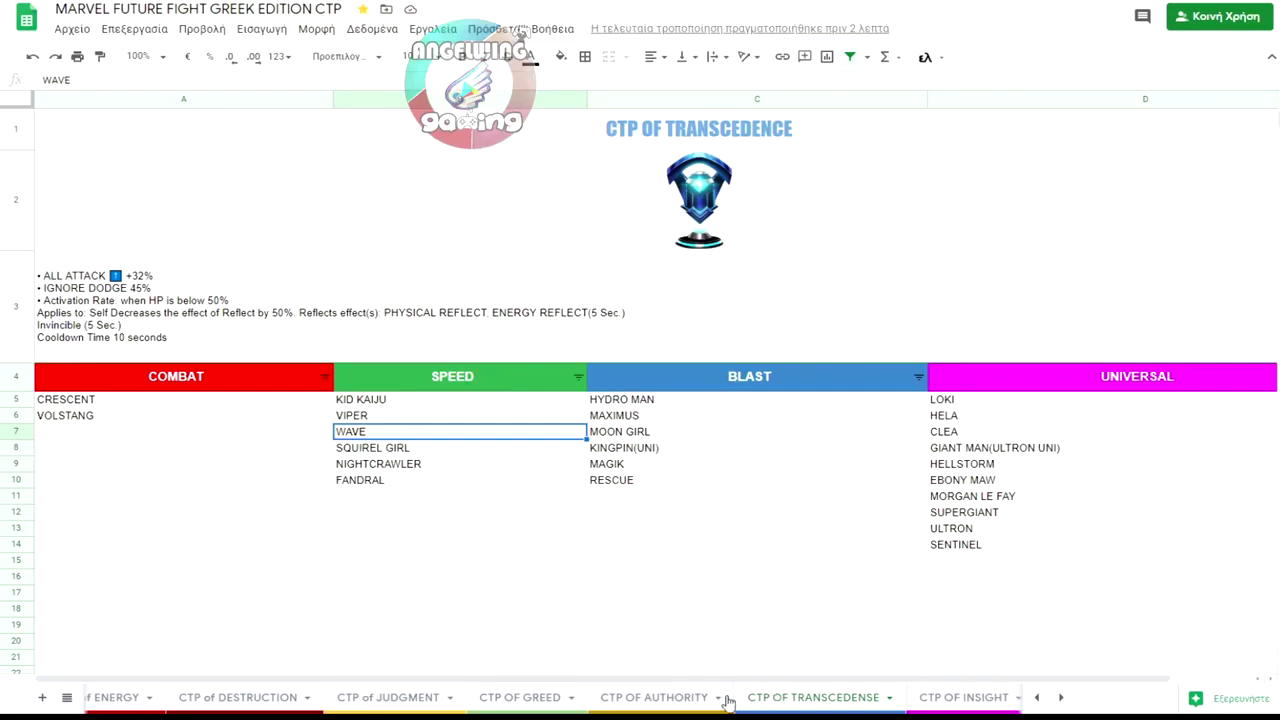
# Check the CTP OF PATIENCE sheet for comparison and return to the CTP OF TRANSCEDENSE sheet.
pyautogui.scroll(-3, 352, 700)
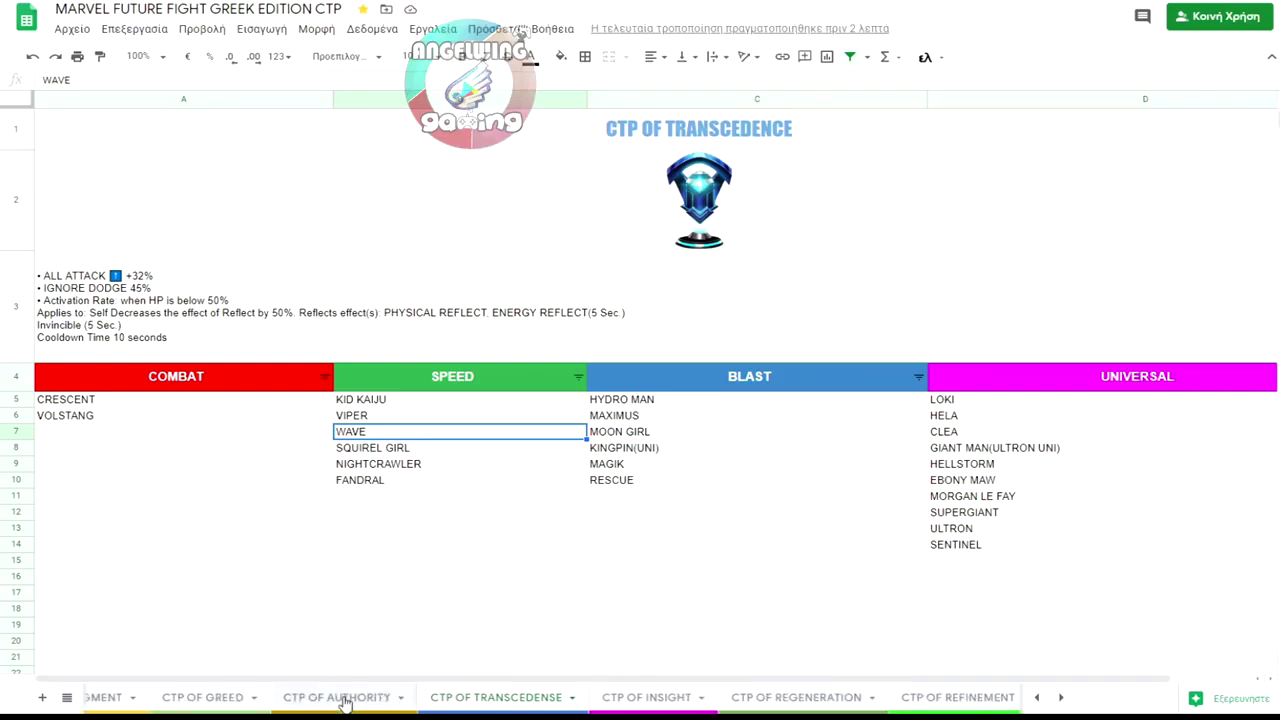
pyautogui.scroll(-5, 343, 700)
pyautogui.scroll(-3, 760, 697)
pyautogui.scroll(1, 600, 697)
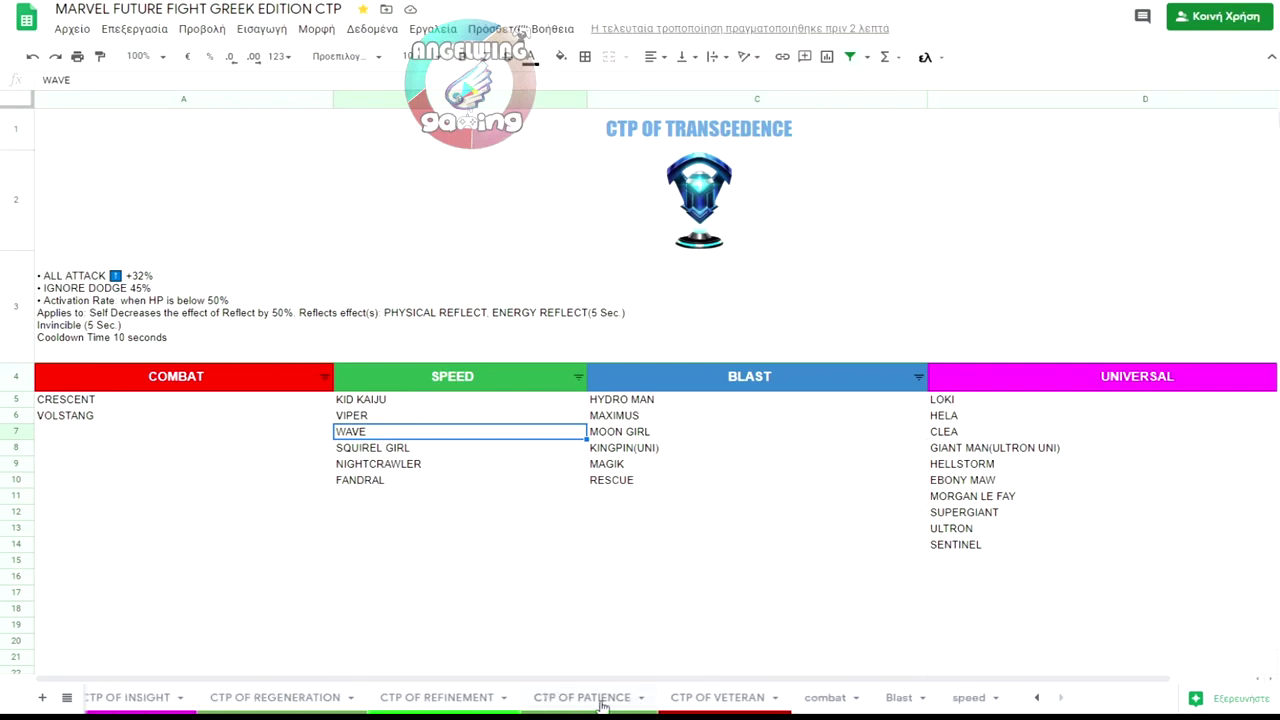
pyautogui.click(572, 705)
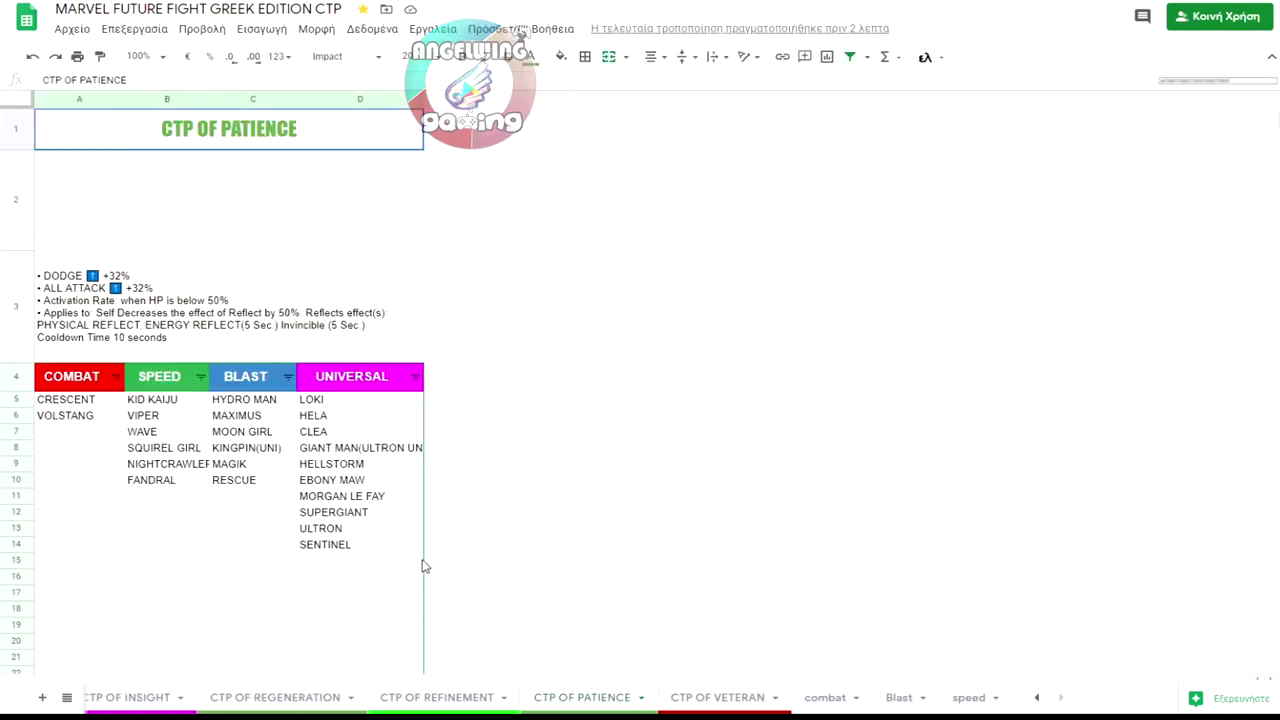
pyautogui.scroll(3, 320, 697)
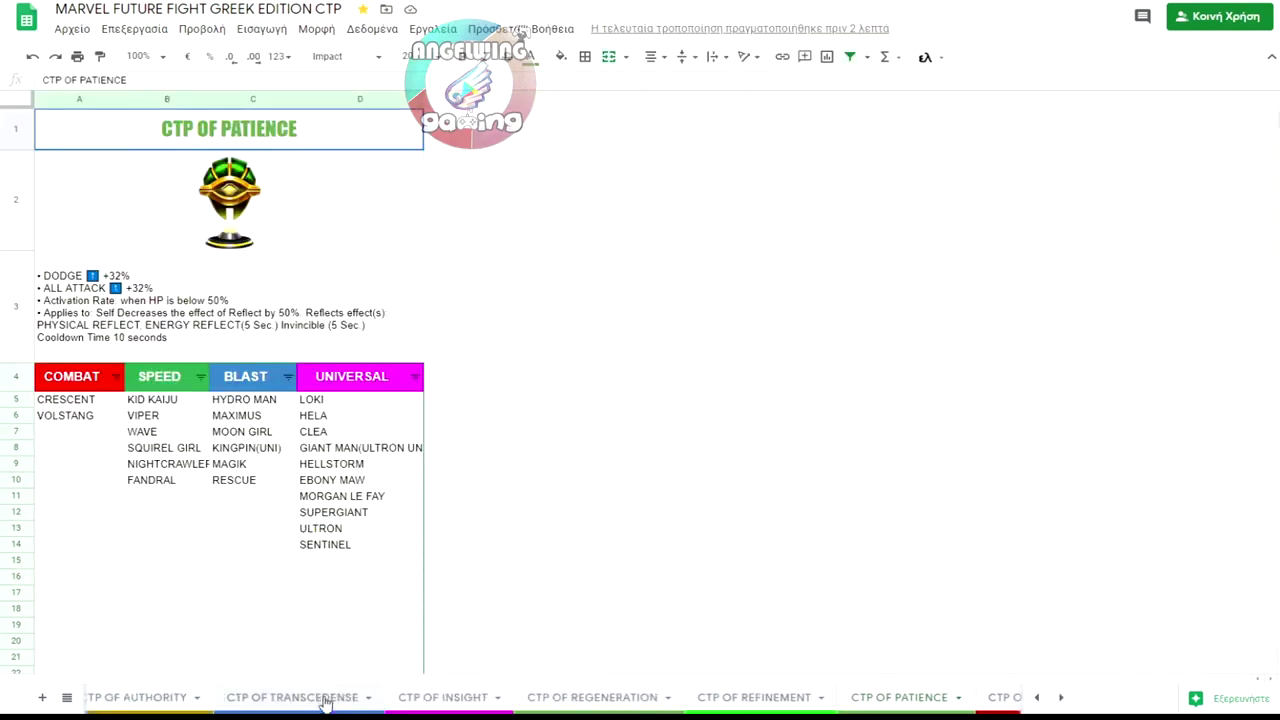
pyautogui.click(320, 699)
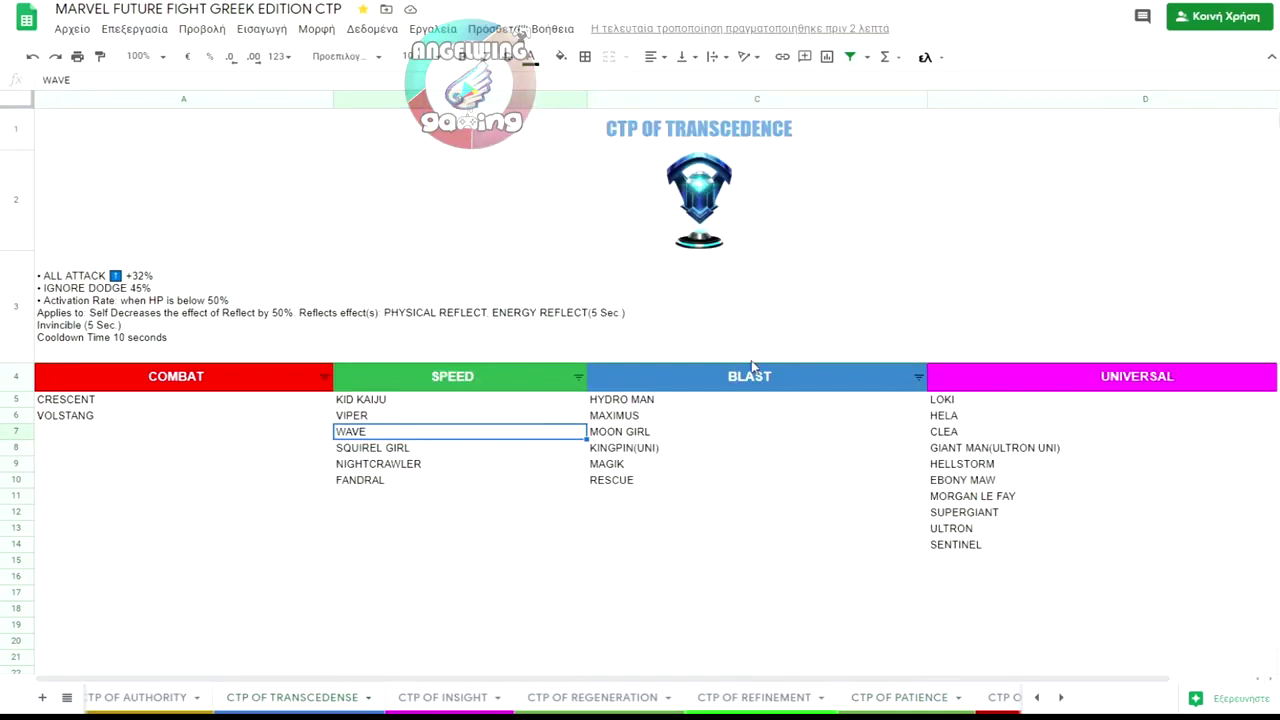
# Examine CRESCENT in the COMBAT column and the characters listed in the BLAST and UNIVERSAL columns.
pyautogui.click(172, 402)
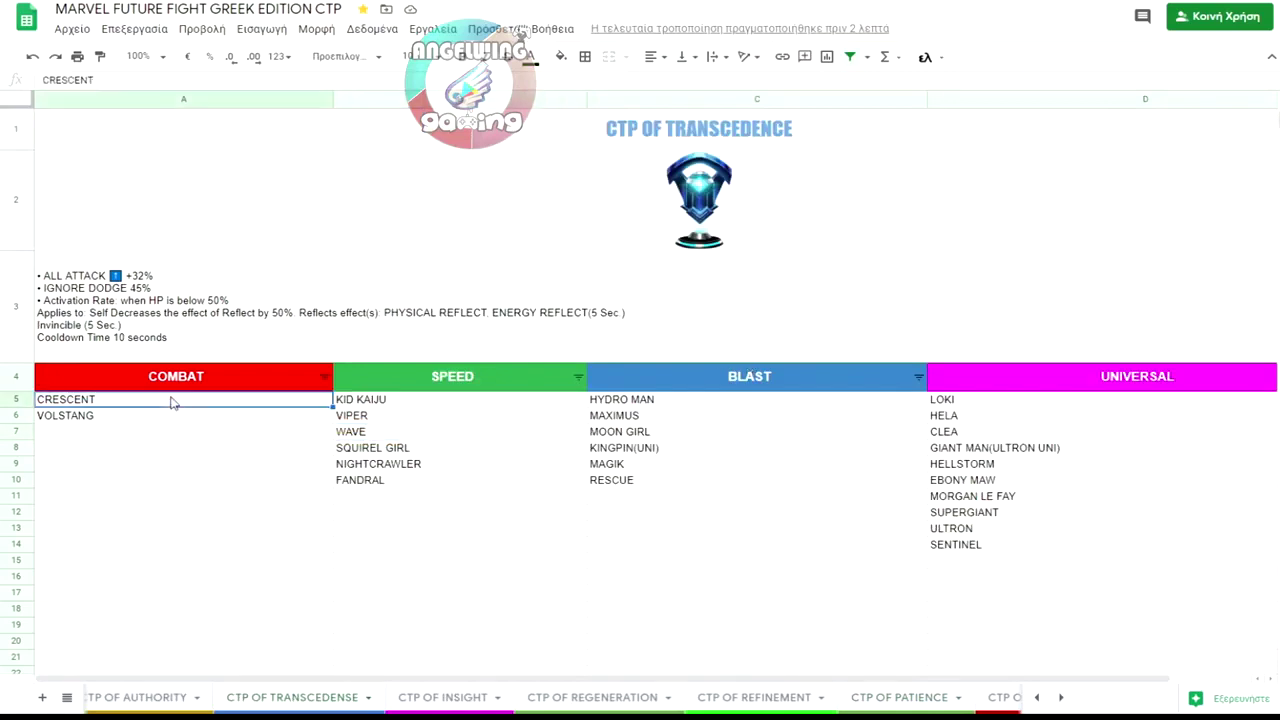
pyautogui.click(625, 402)
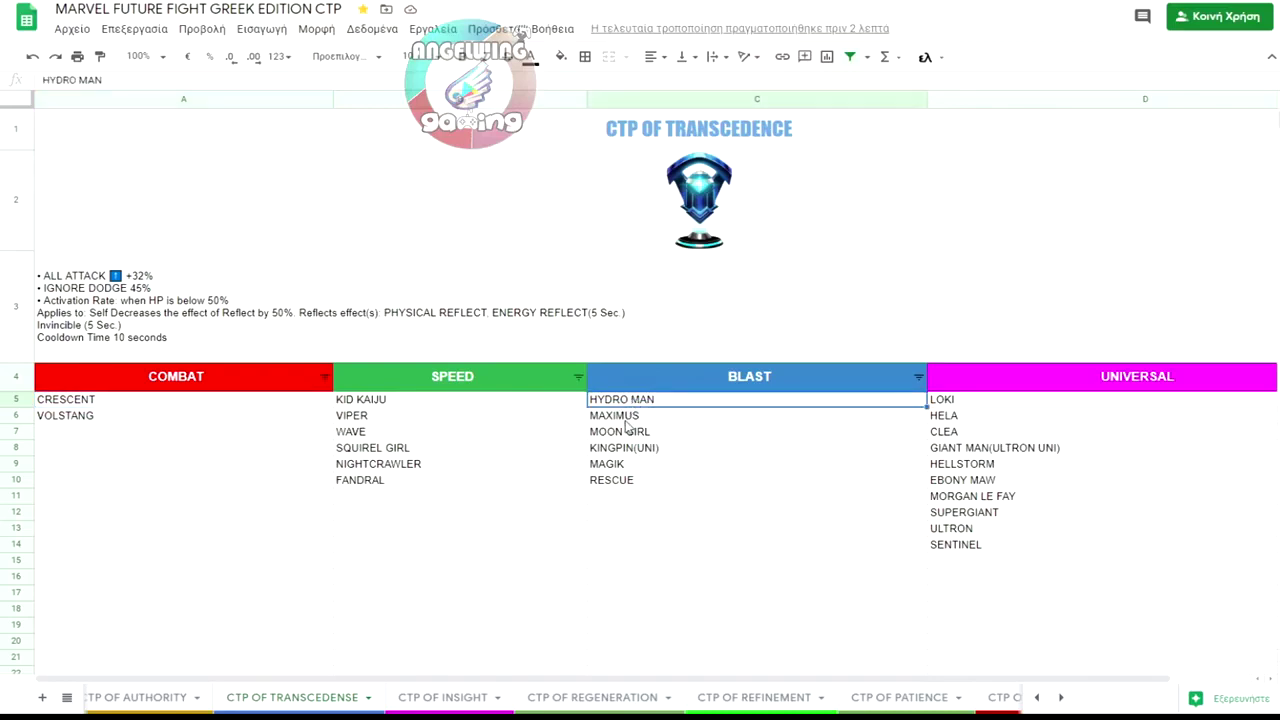
pyautogui.click(636, 418)
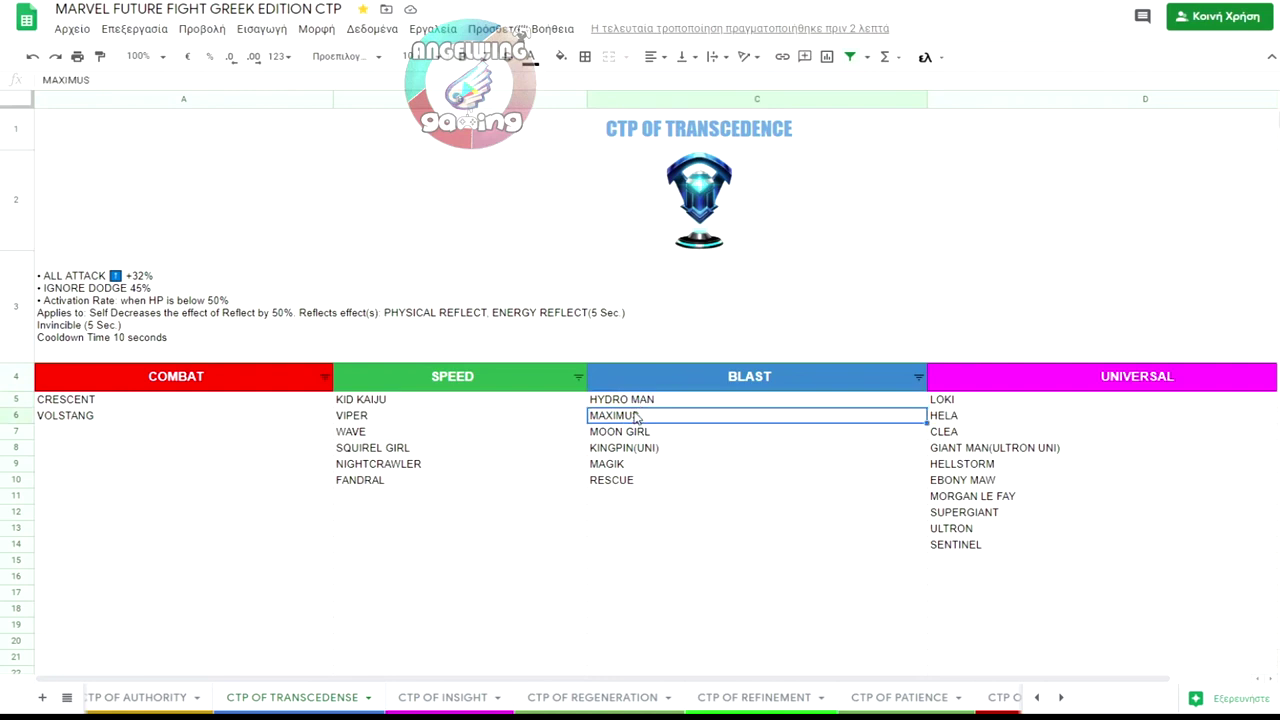
pyautogui.click(627, 437)
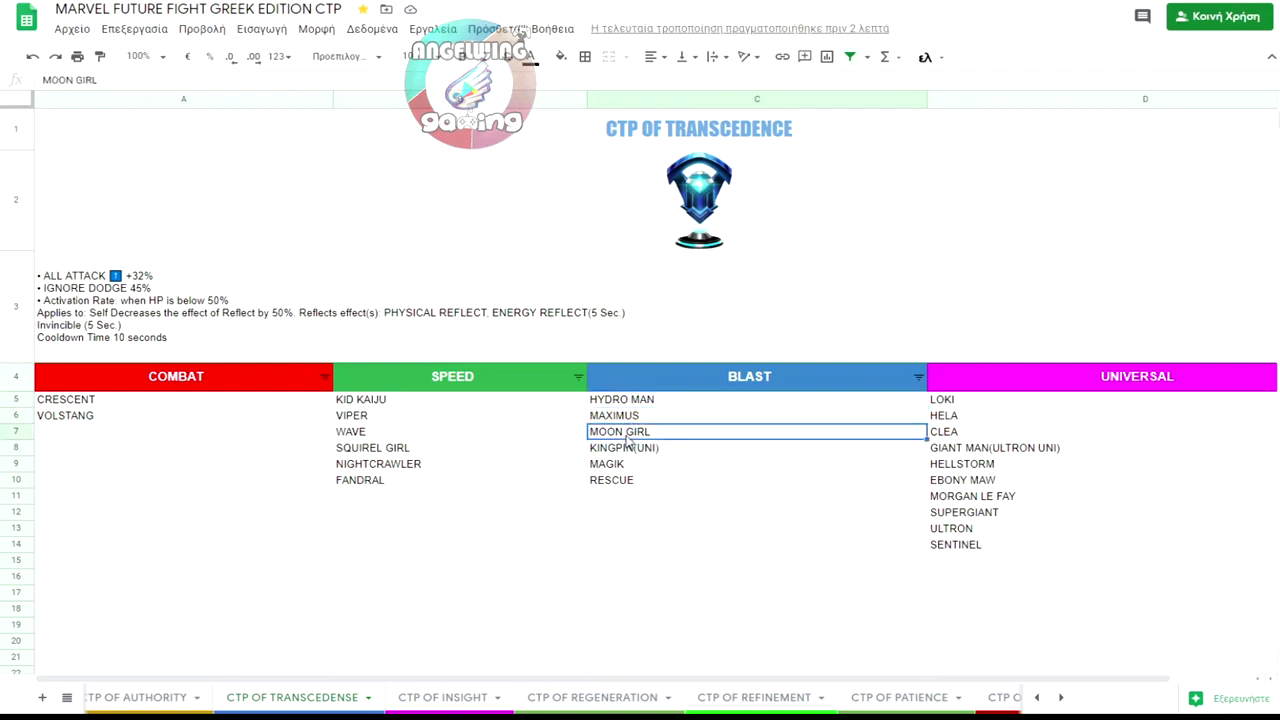
pyautogui.click(605, 451)
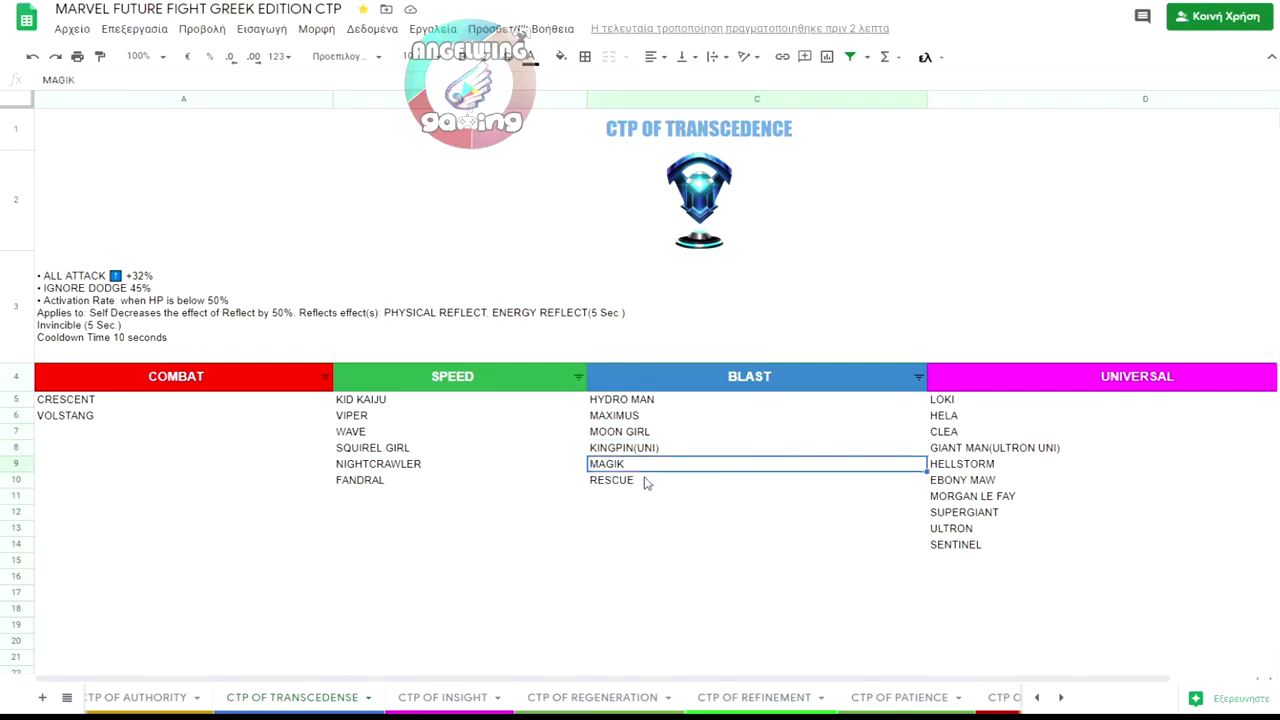
pyautogui.click(646, 483)
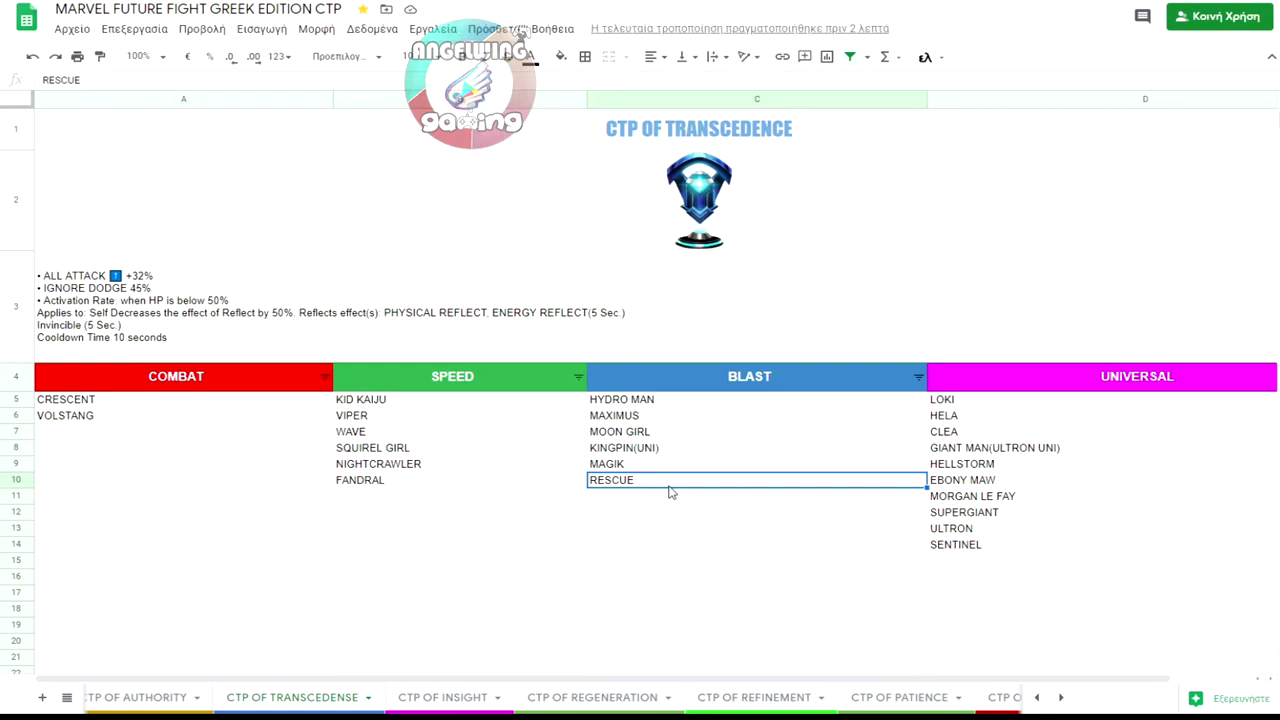
pyautogui.click(950, 401)
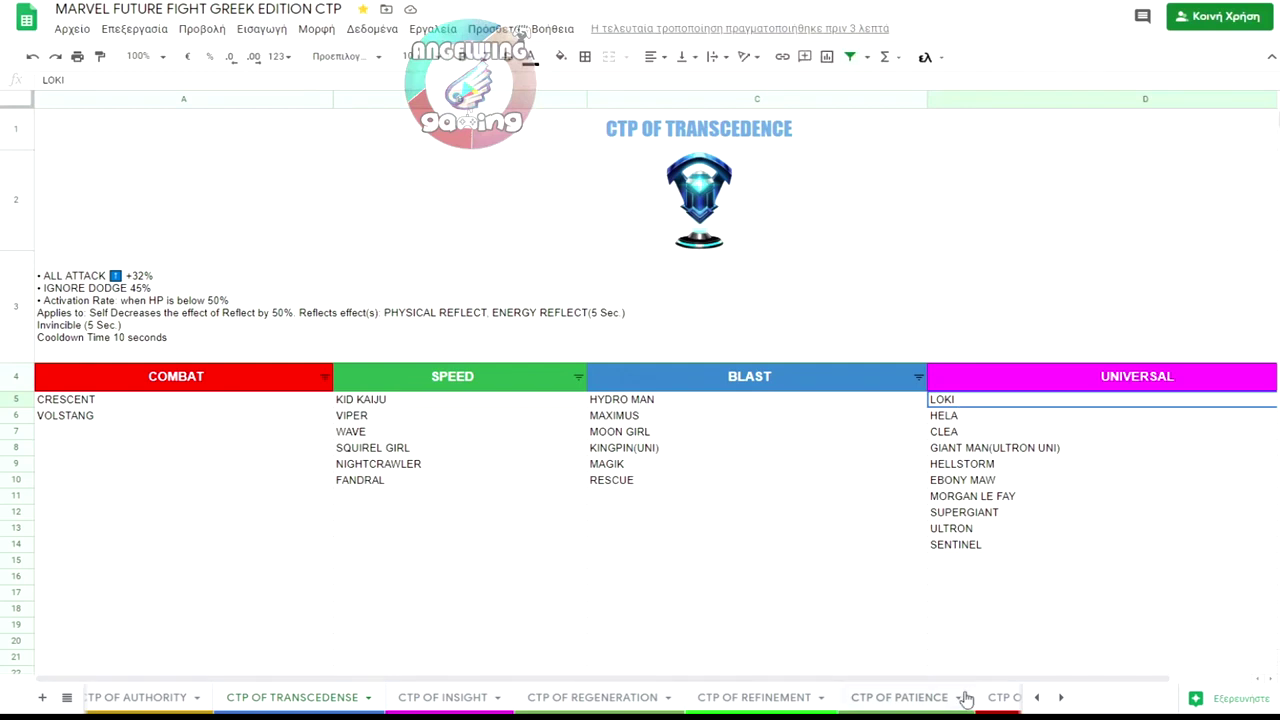
pyautogui.hscroll(2, 963, 699)
pyautogui.scroll(-1, 1020, 577)
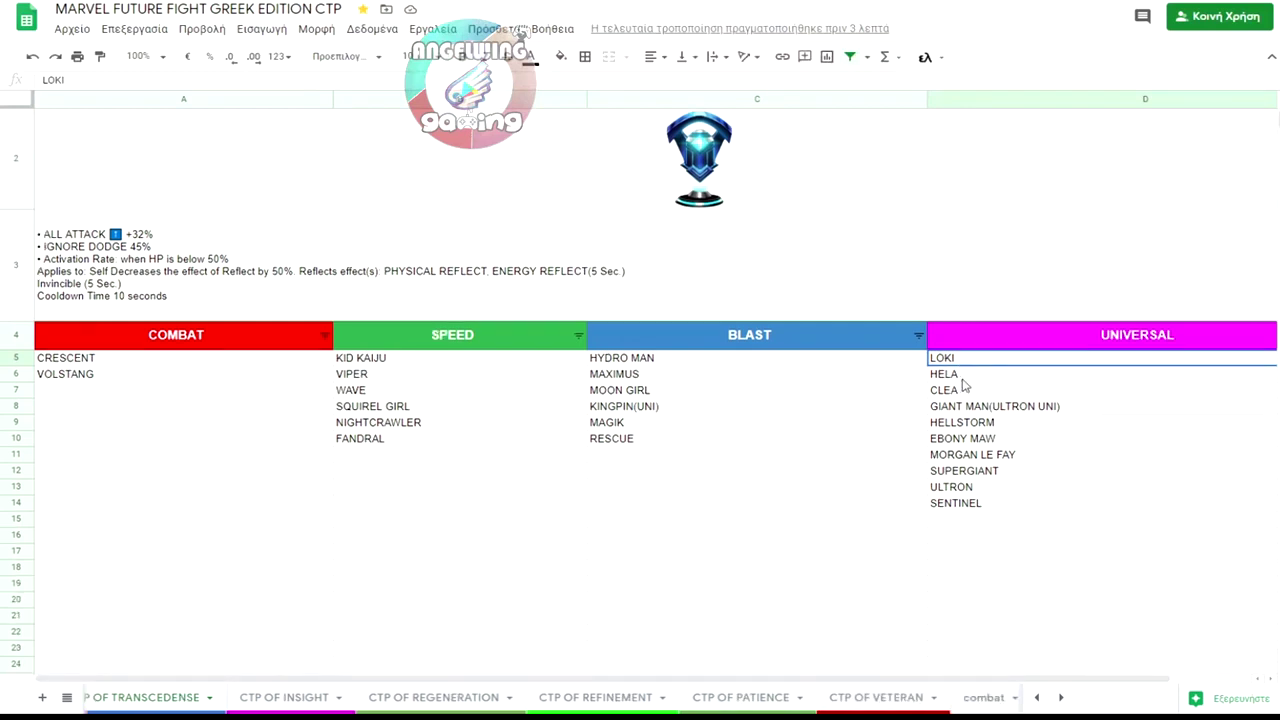
pyautogui.scroll(1, 672, 370)
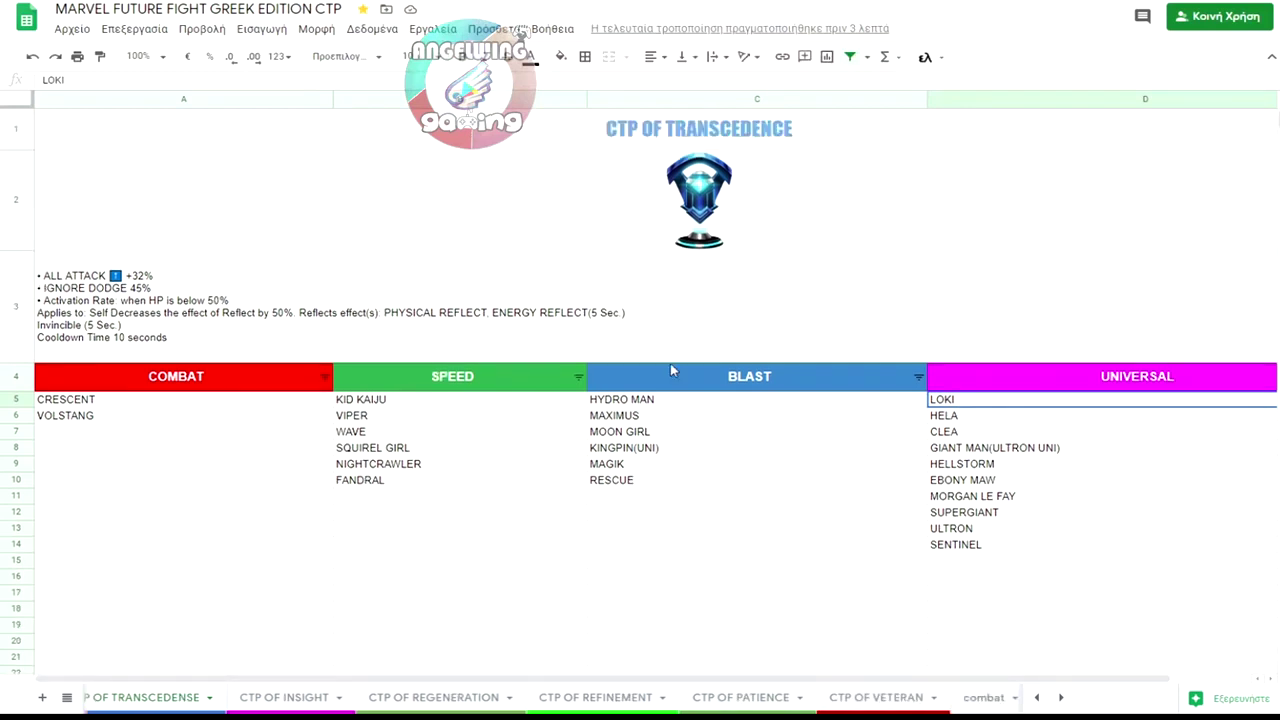
# Examine the suitable characters in the UNIVERSAL column one by one, from HELA down to SENTINEL.
pyautogui.click(972, 417)
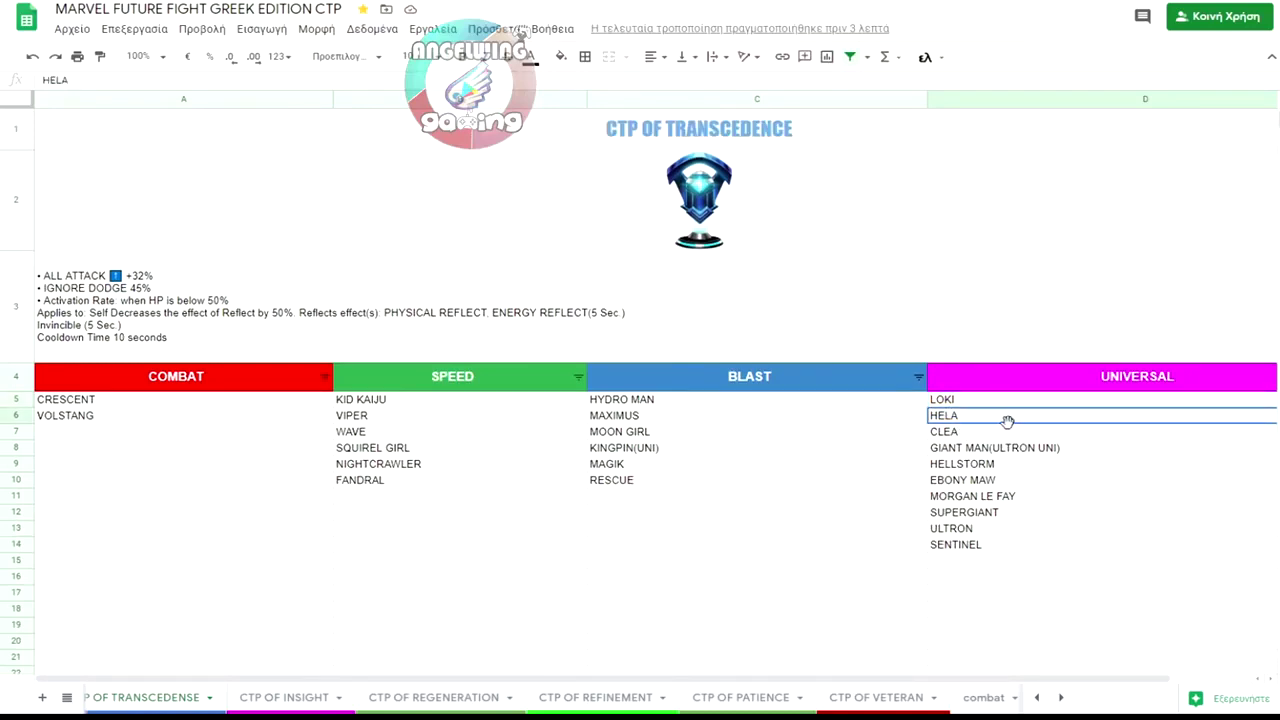
pyautogui.click(1000, 434)
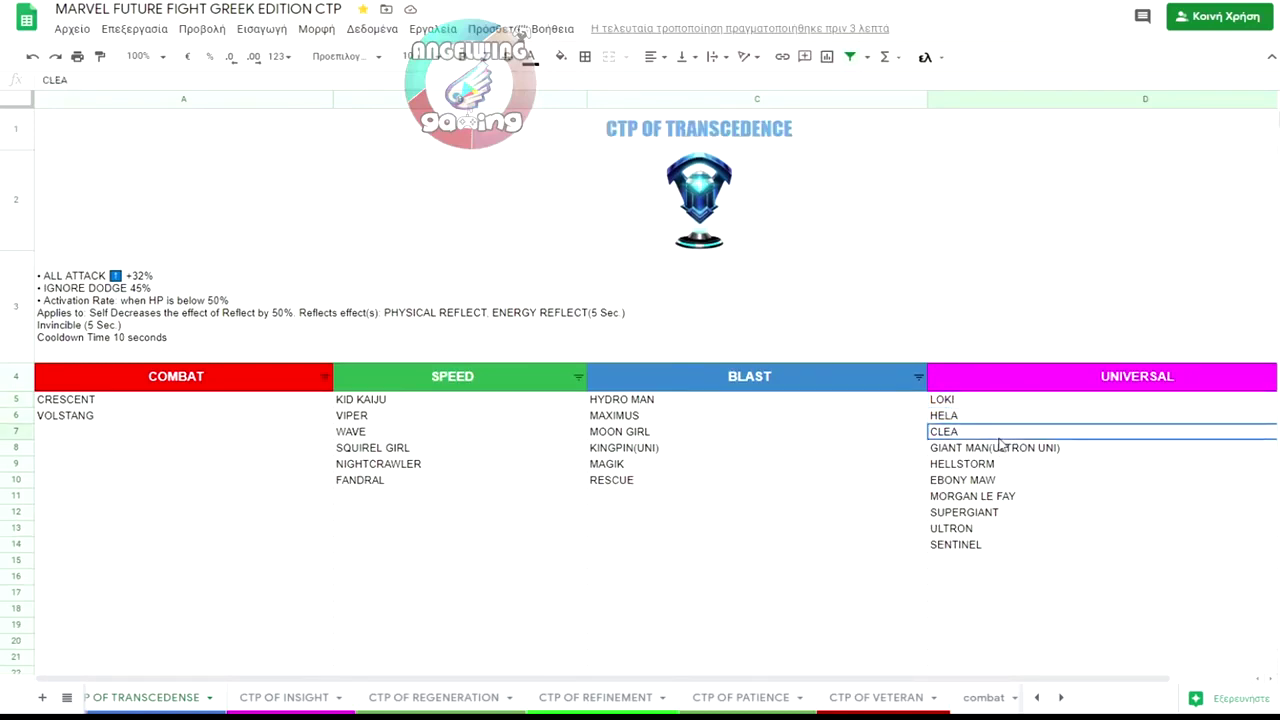
pyautogui.click(966, 451)
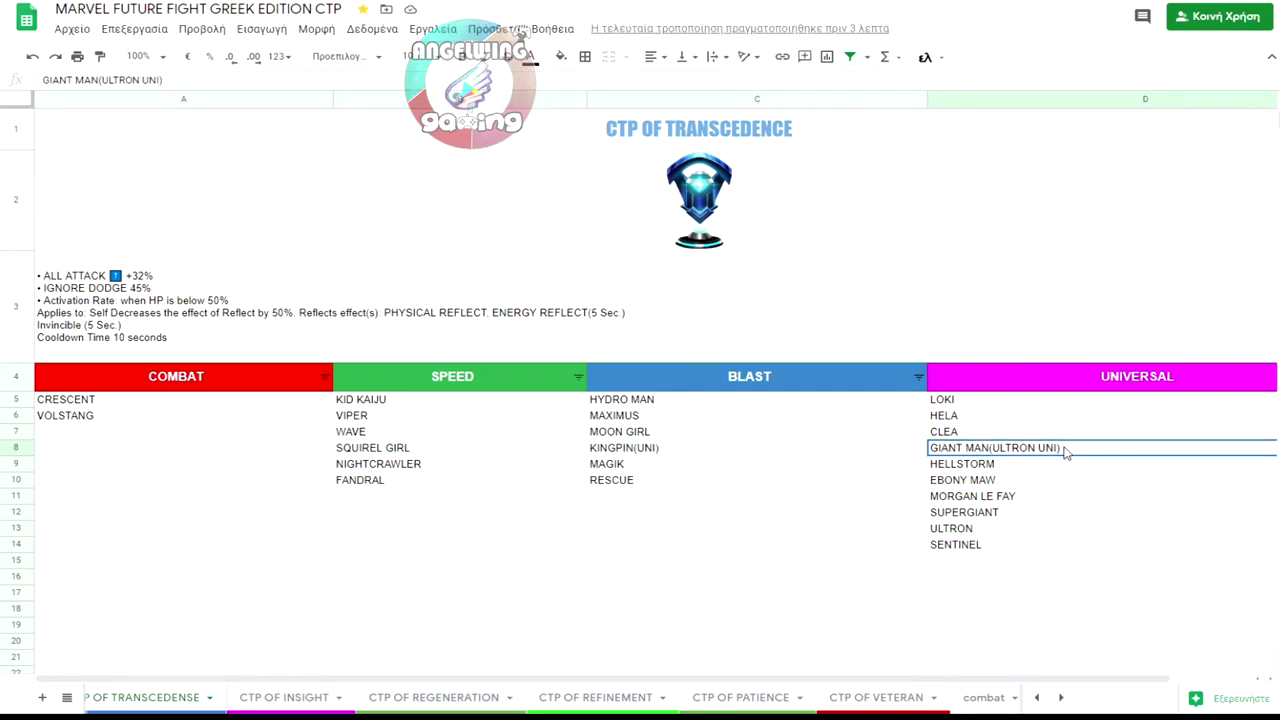
pyautogui.click(1007, 467)
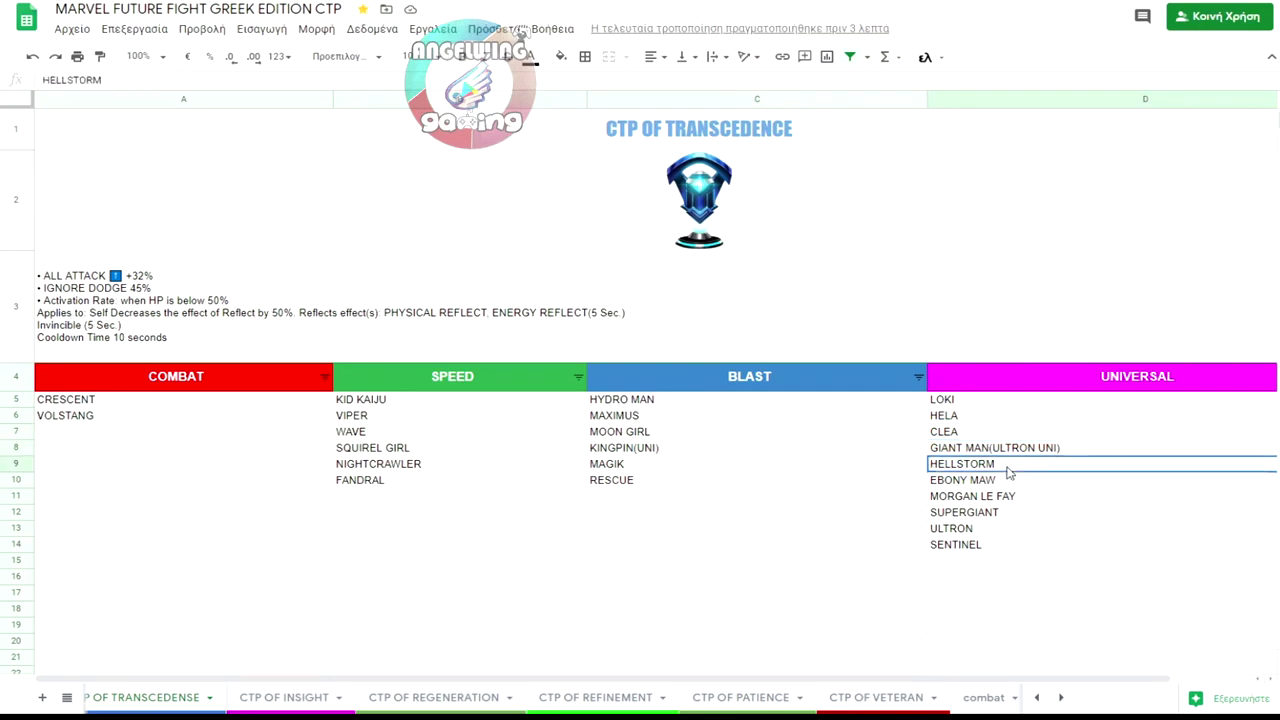
pyautogui.click(975, 484)
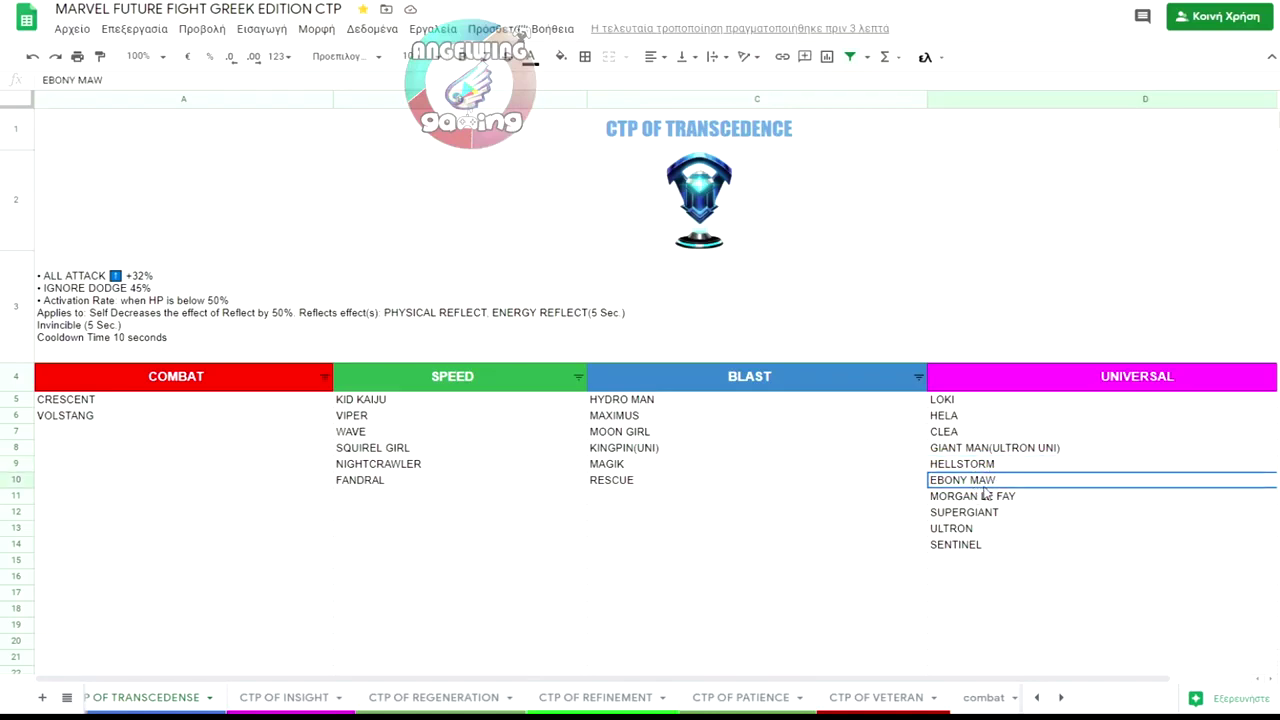
pyautogui.click(996, 498)
pyautogui.click(988, 514)
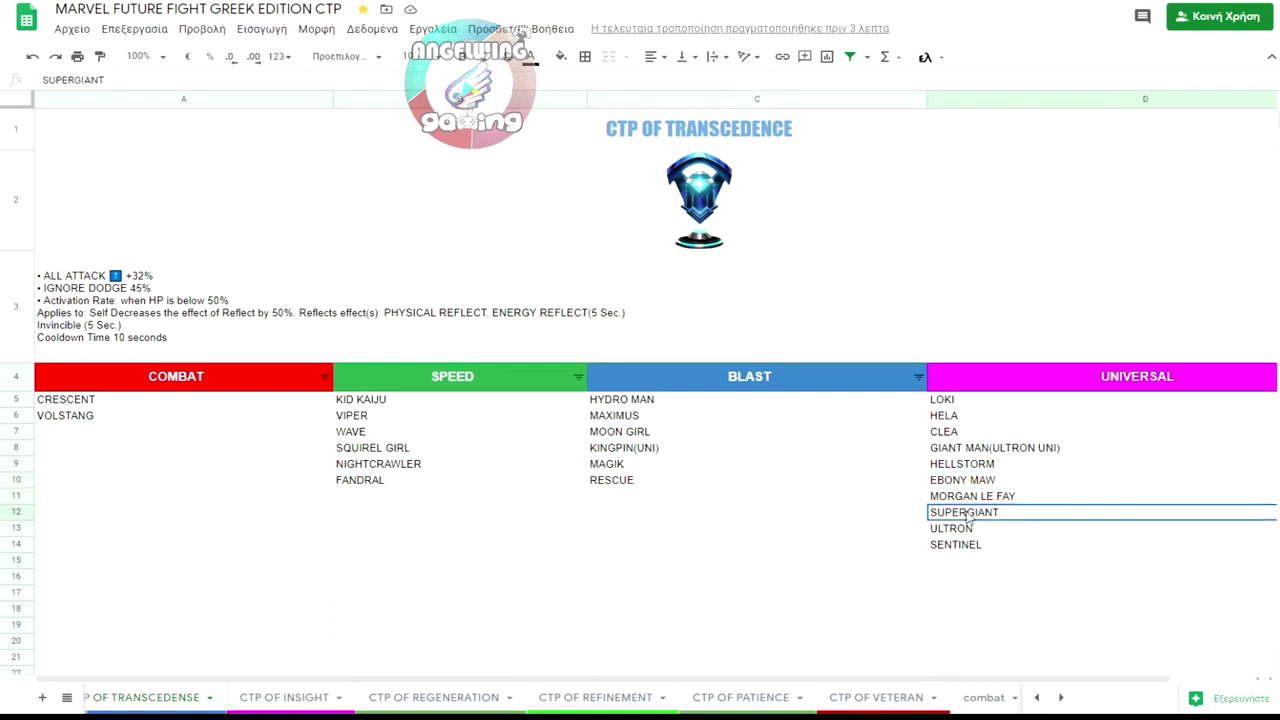
pyautogui.click(966, 533)
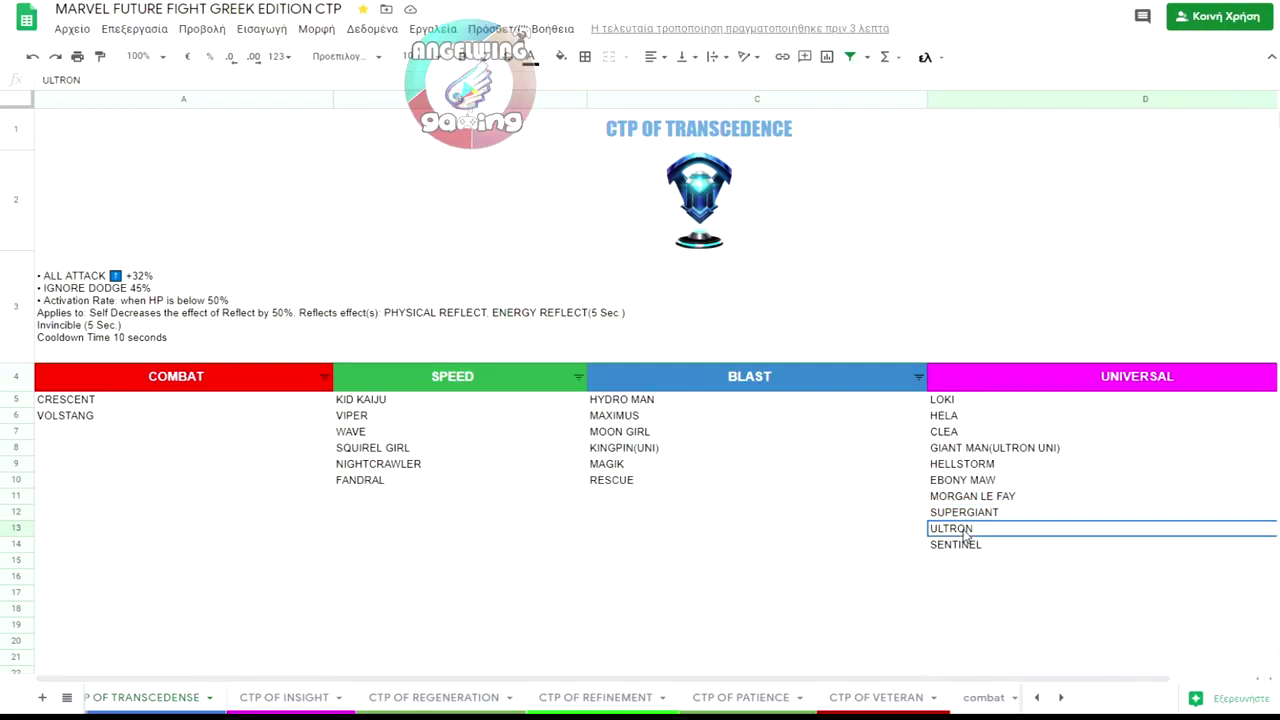
pyautogui.click(986, 550)
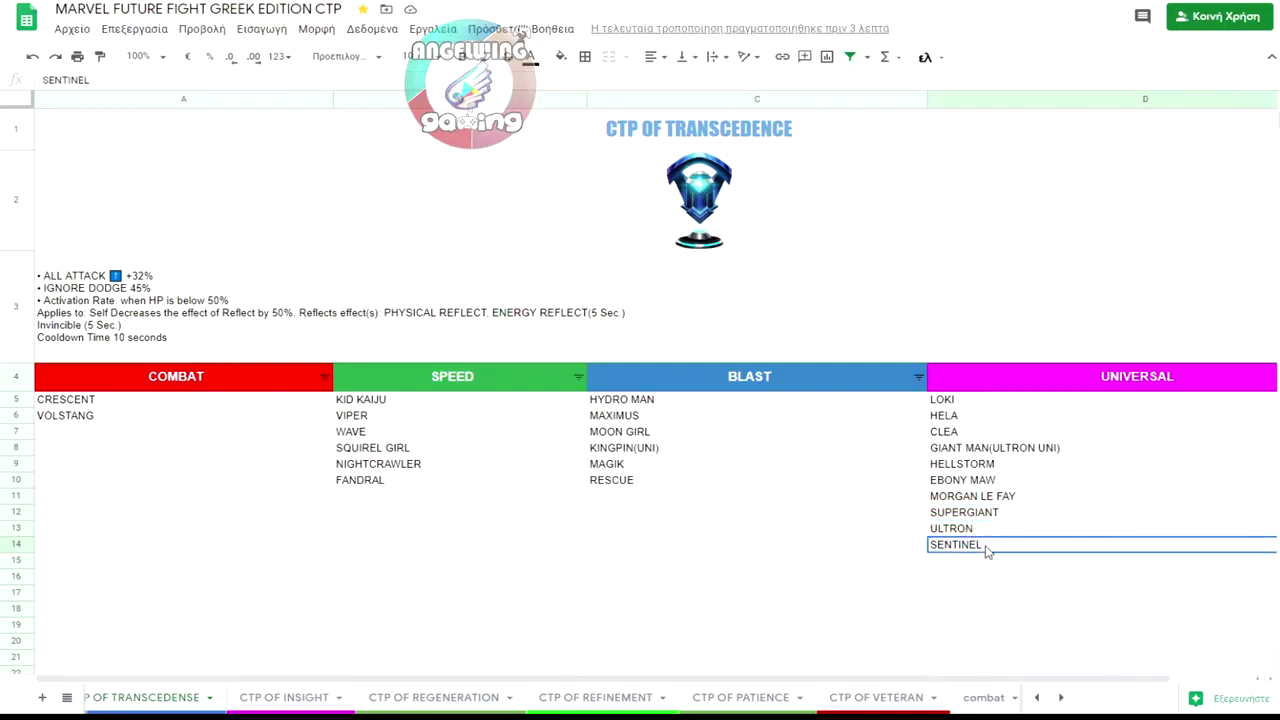